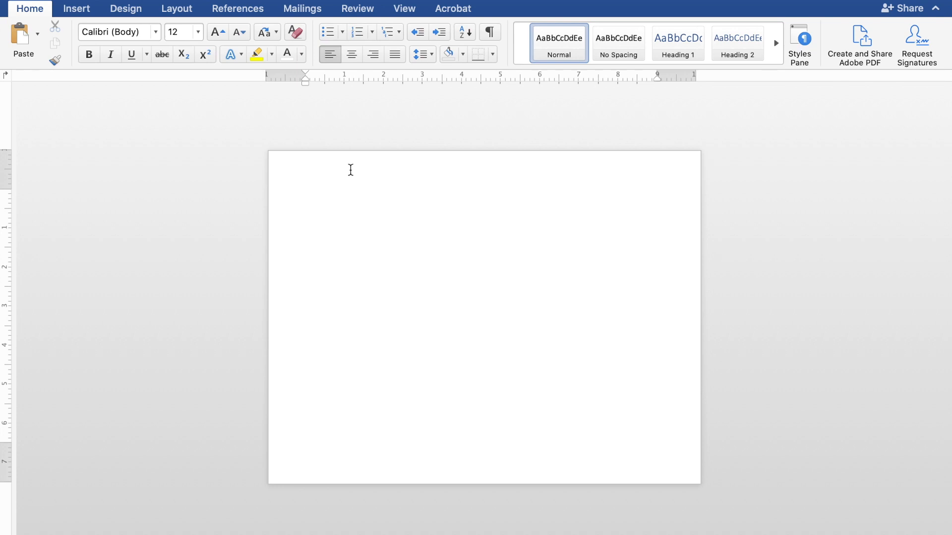
- Change the page orientation of the blank document to portrait
click(182, 9)
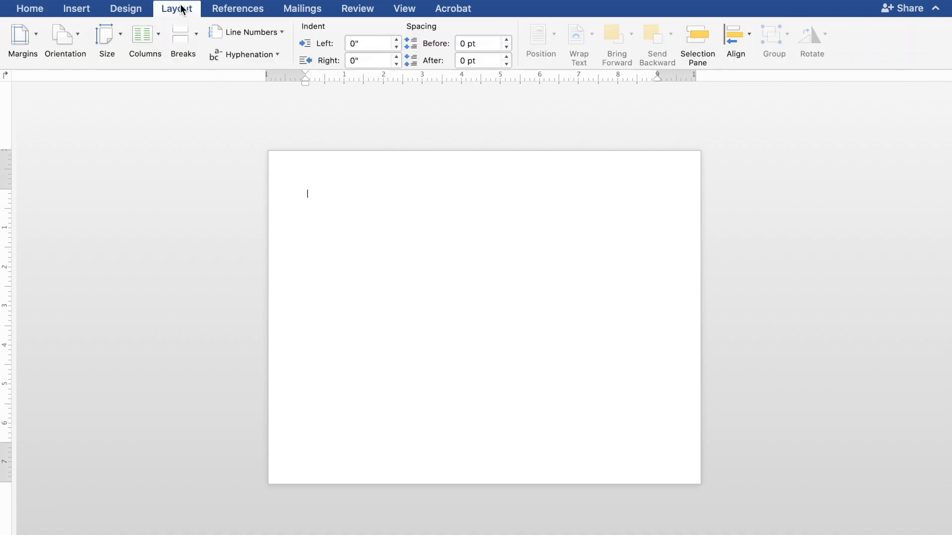
click(62, 35)
click(84, 72)
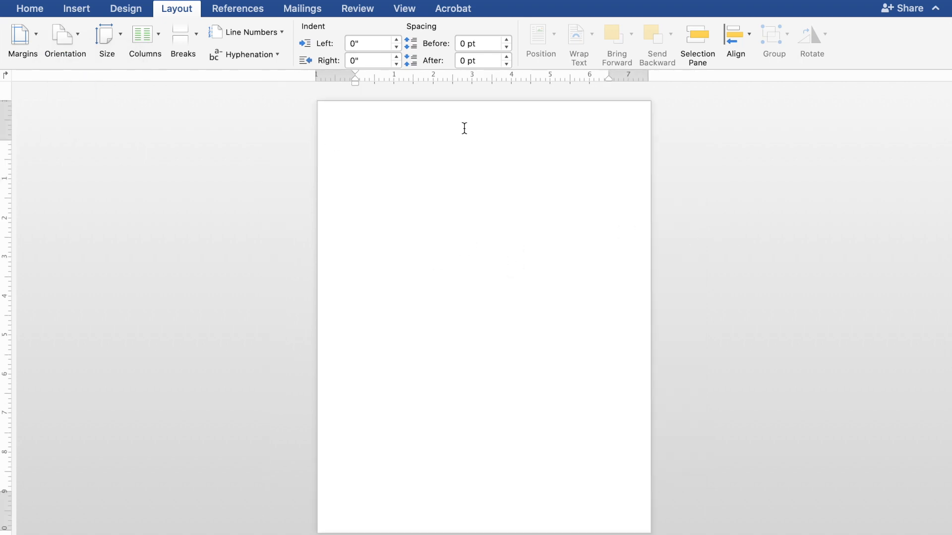
- Insert a table with seven columns and seven rows at the start of the page
scroll(471, 228, up, 3)
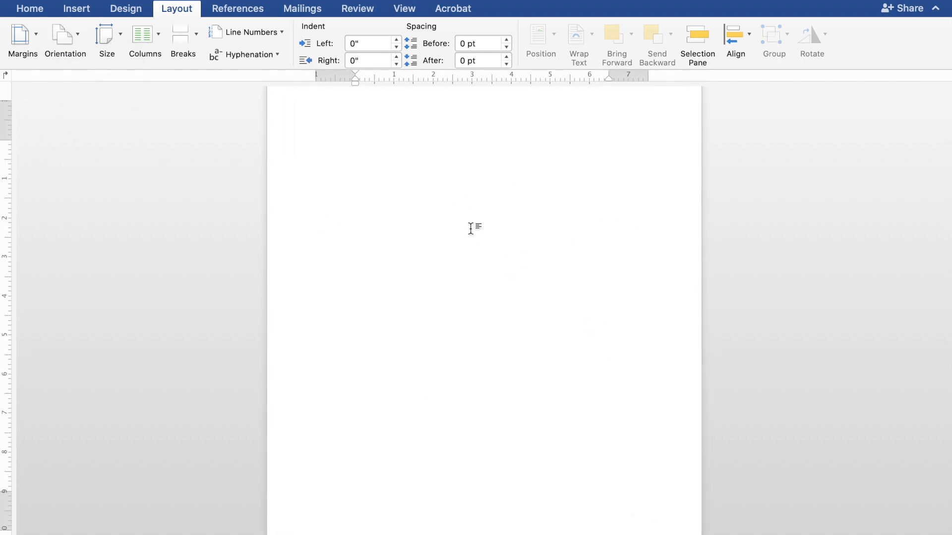
scroll(471, 228, up, 2)
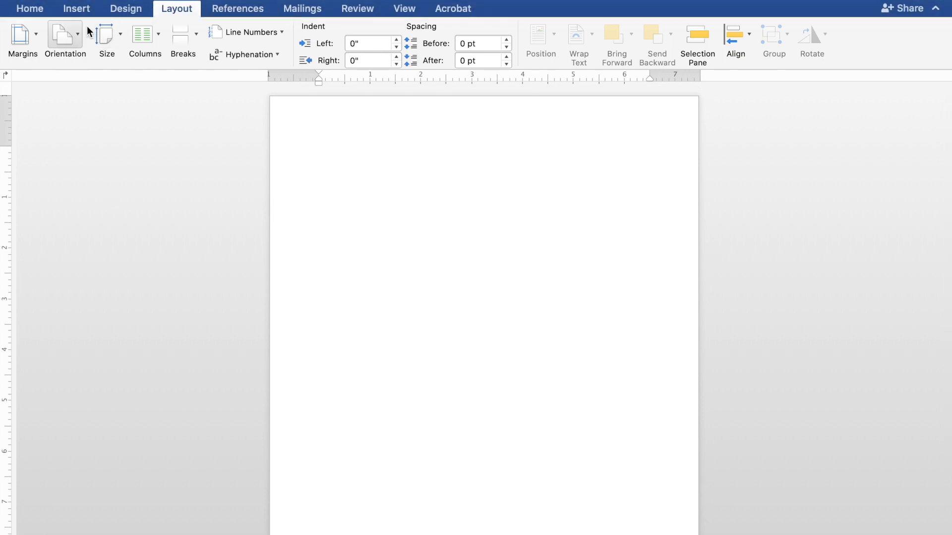
click(77, 9)
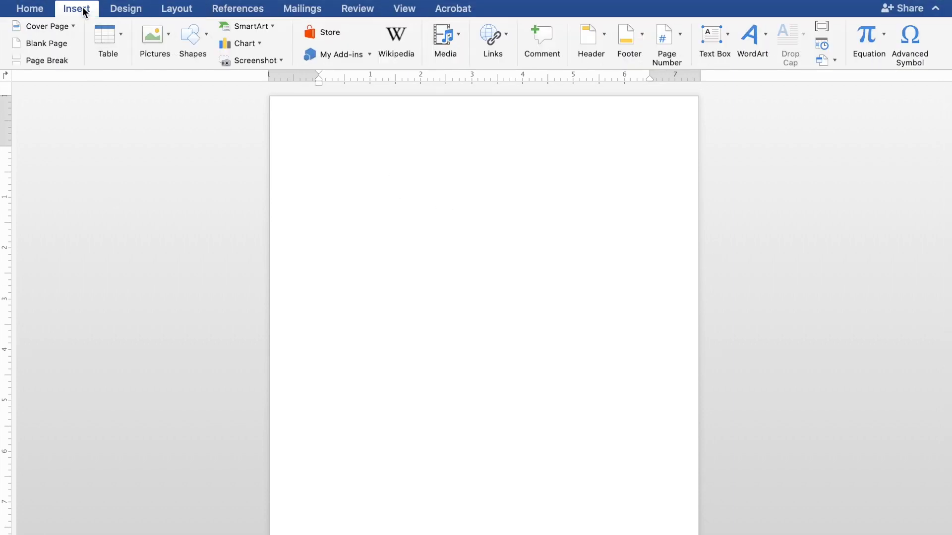
click(111, 34)
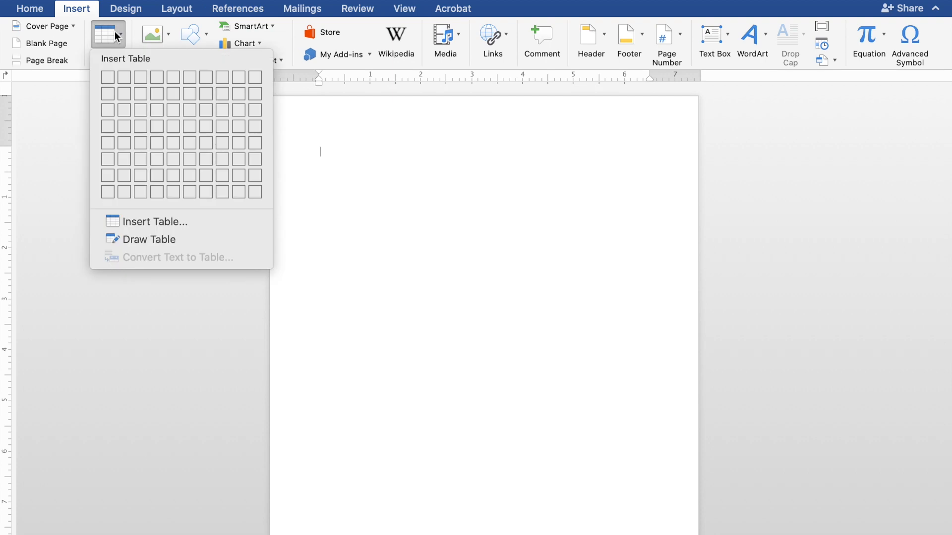
click(206, 176)
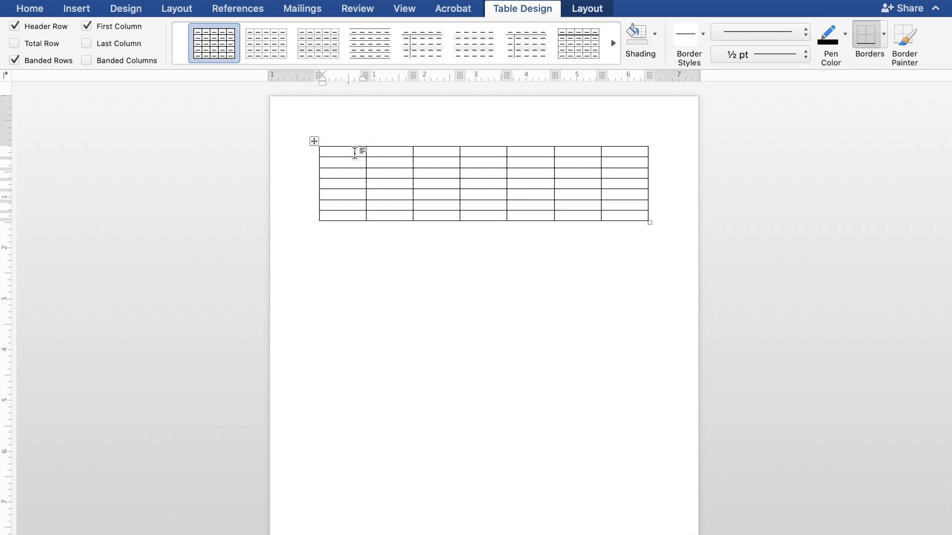
- Shade all cells of the table's first row black
drag(355, 152, 633, 151)
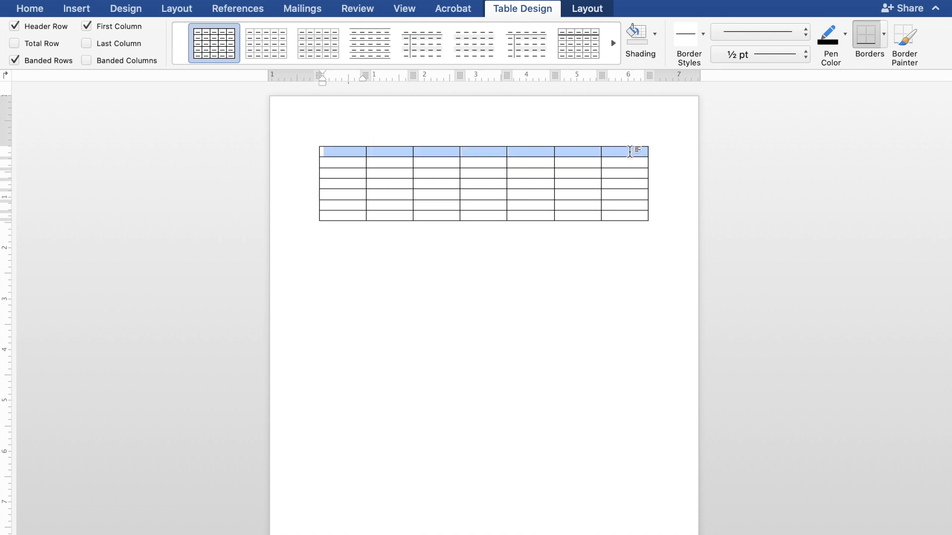
click(654, 33)
click(648, 103)
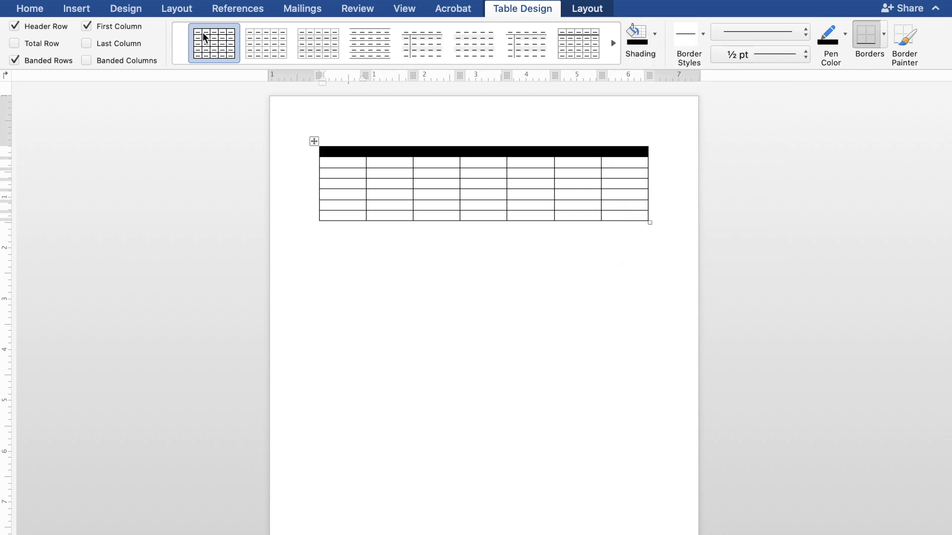
- Enter the column headings Muscle, Attachments, Action, Innervation and Blood Supply in the black row, and widen the Blood Supply column to fit on one line
click(50, 13)
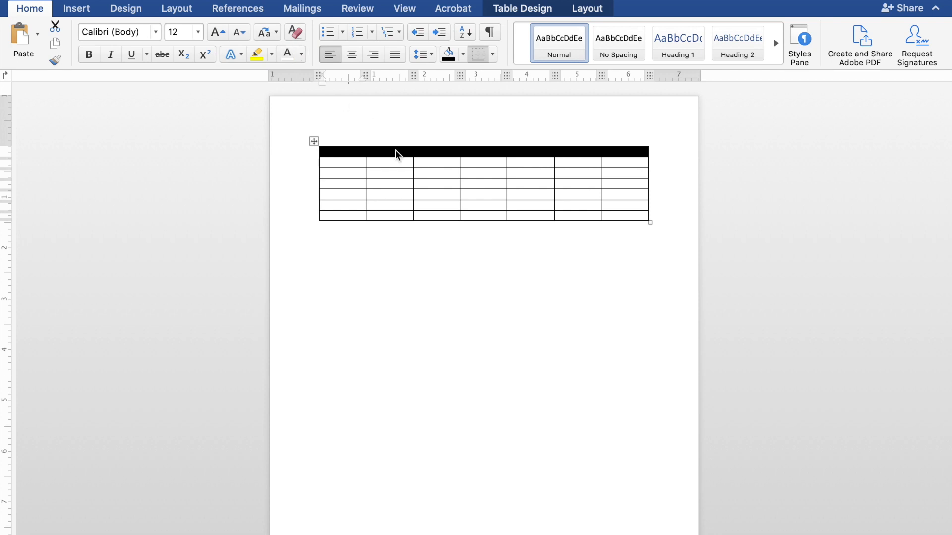
click(408, 159)
click(350, 151)
text(Mu)
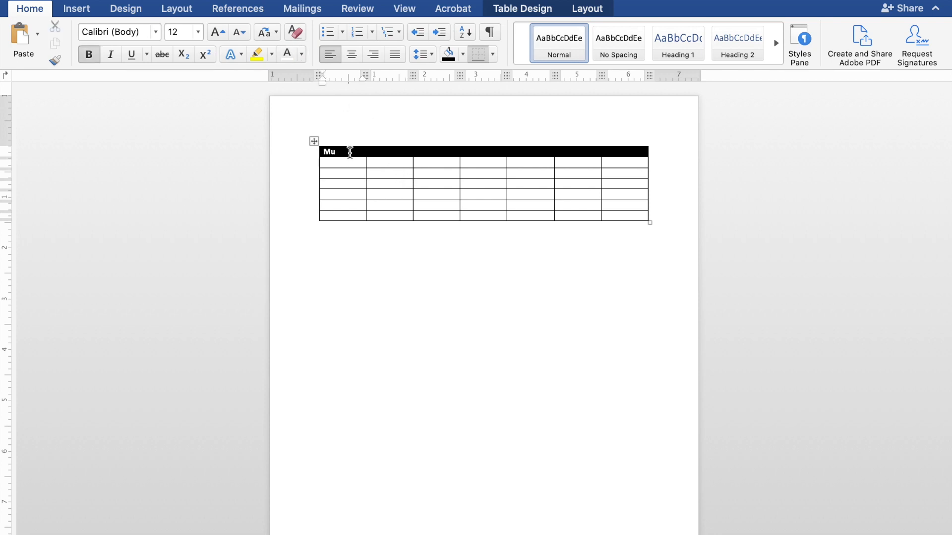
text(scle)
key(Tab)
text(Attachments)
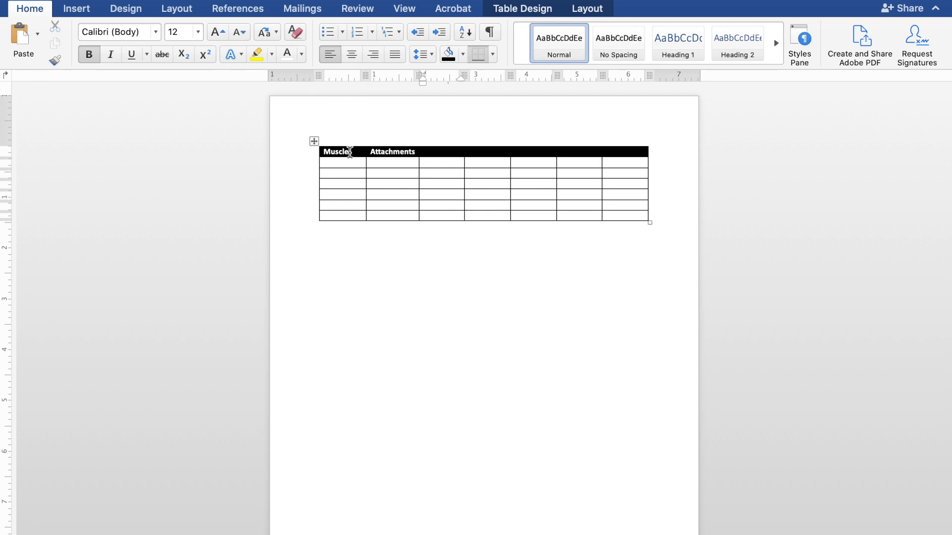
text(Action)
key(Tab)
text(Innervatio)
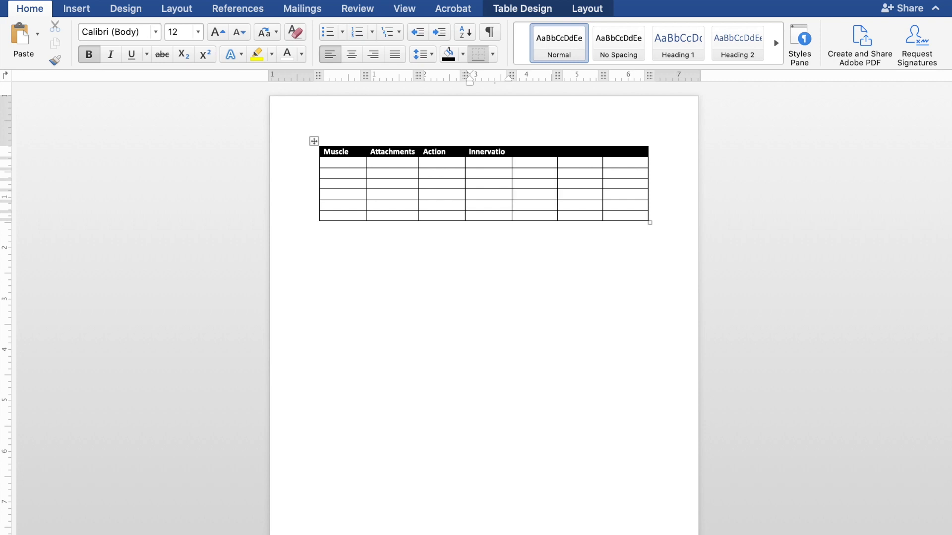
text(nBlood Supply)
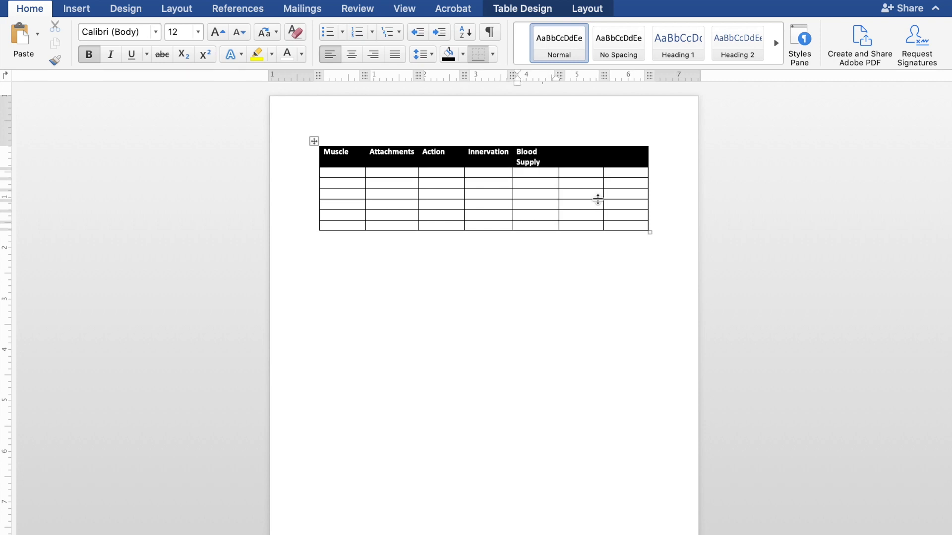
drag(559, 174, 575, 176)
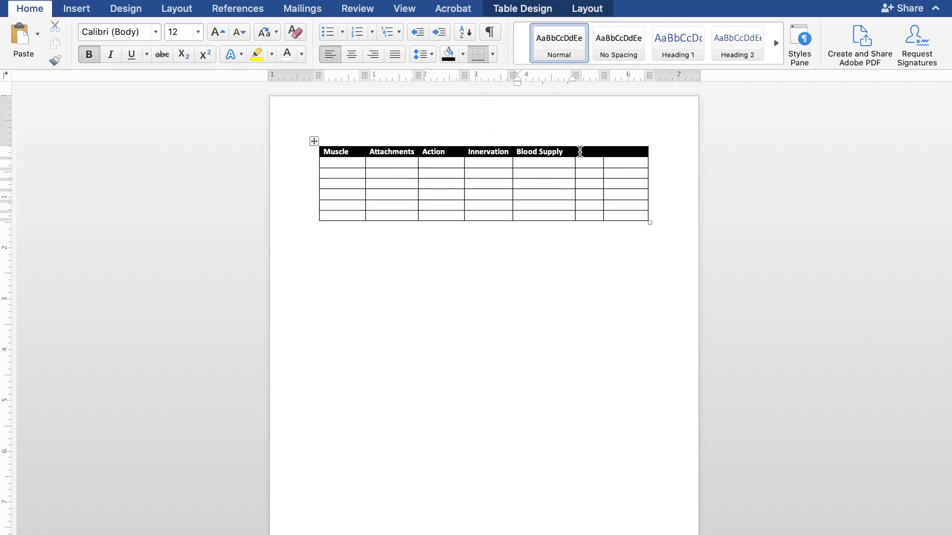
- Delete the two entire columns without headings after Blood Supply
click(590, 155)
drag(595, 166, 626, 218)
click(626, 218)
drag(590, 161, 622, 218)
right_click(616, 187)
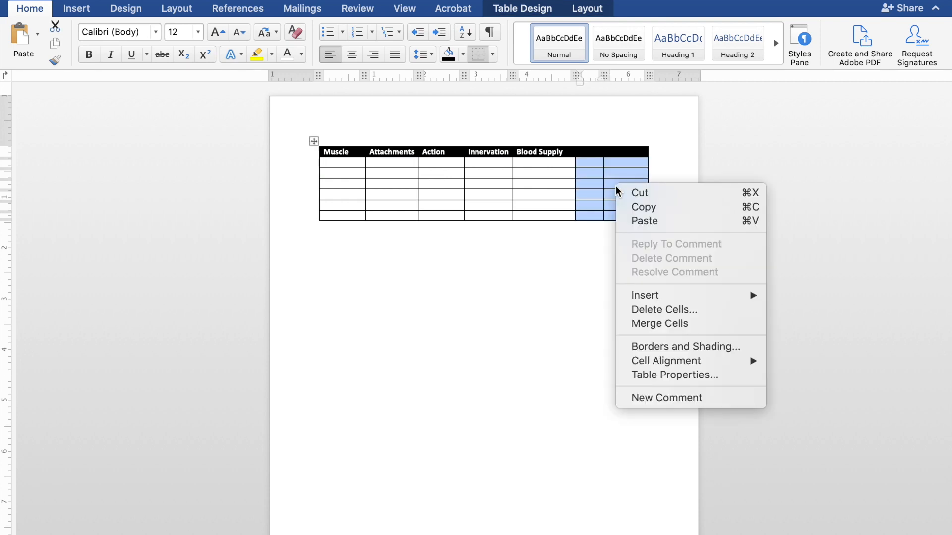
click(649, 309)
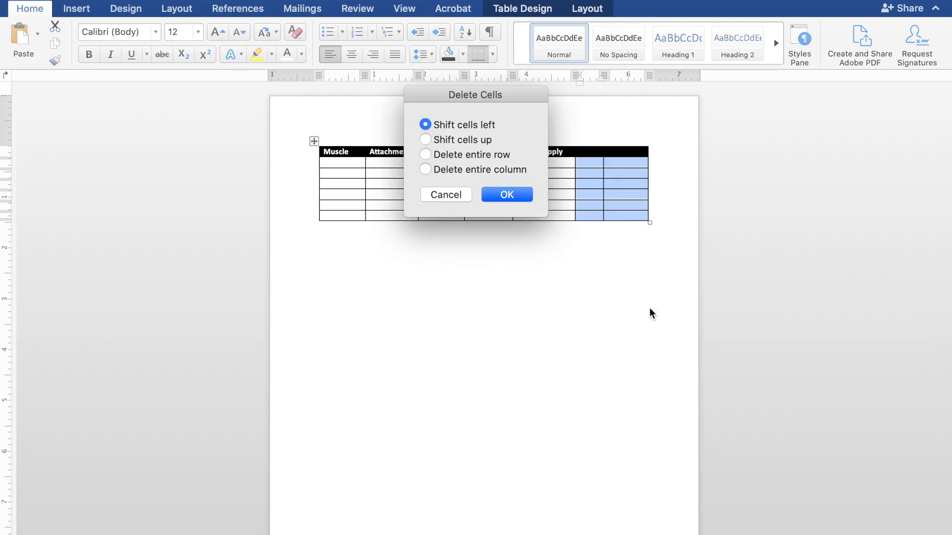
click(458, 168)
click(494, 193)
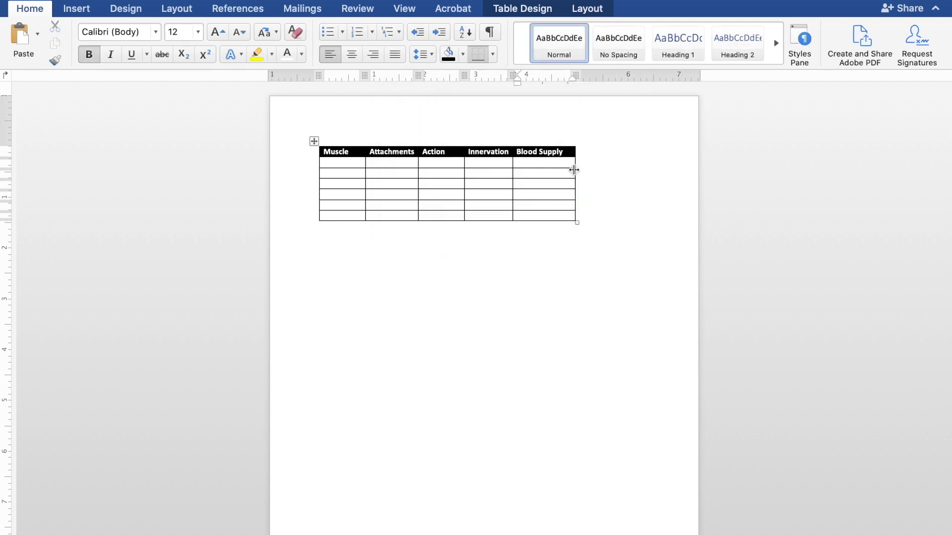
- Extend the table's outer edge to the page margin and widen the Innervation, Action and Attachments columns by shifting their borders
drag(590, 170, 655, 169)
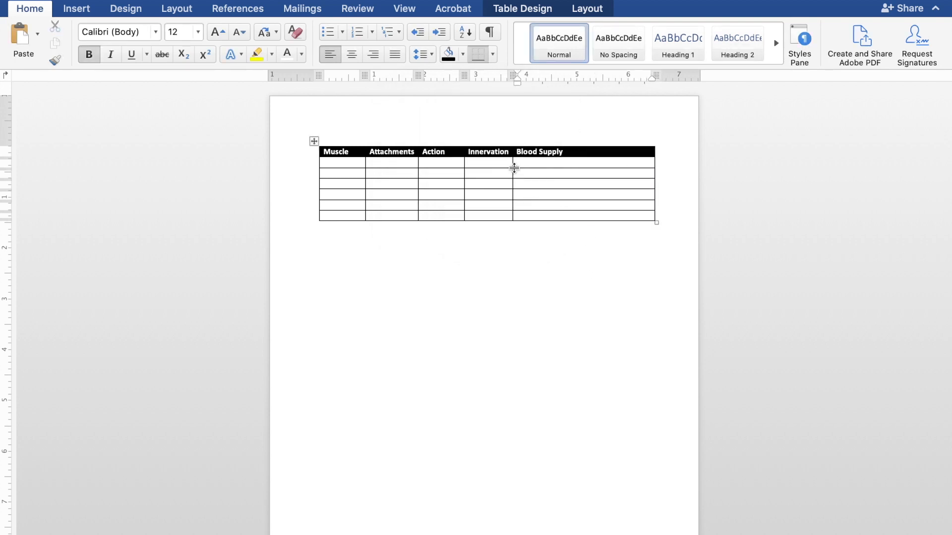
drag(512, 163, 572, 161)
drag(465, 159, 503, 161)
drag(417, 172, 443, 170)
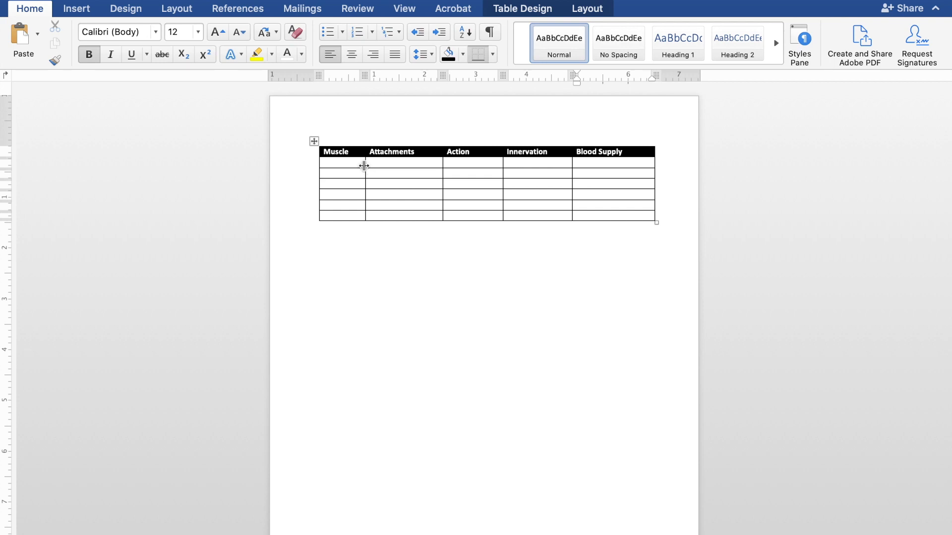
- Distribute all columns of the table evenly to the same width
click(341, 153)
click(595, 11)
click(528, 7)
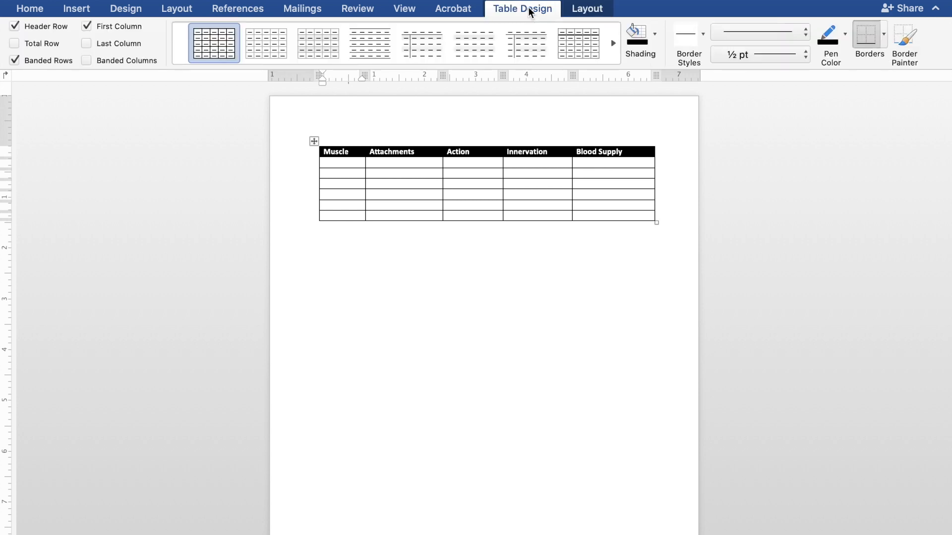
click(599, 11)
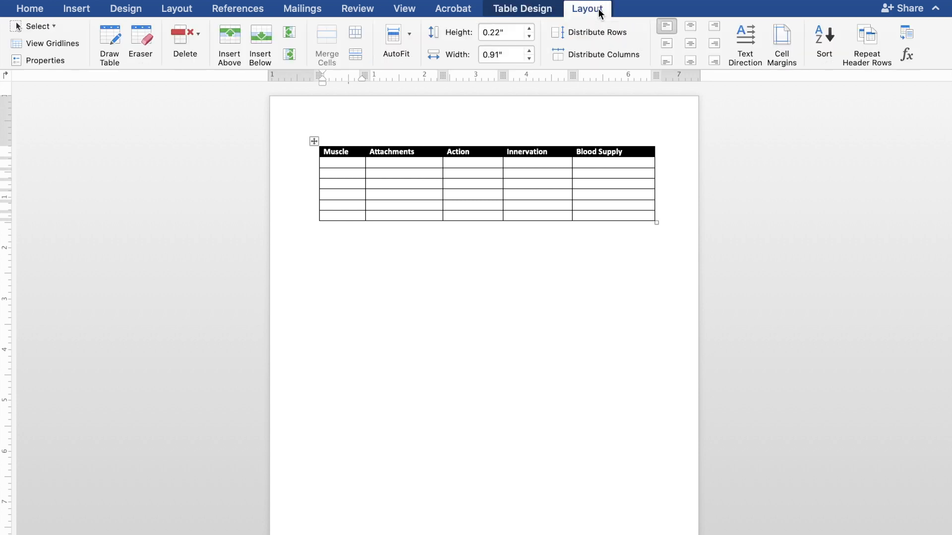
click(333, 152)
click(314, 142)
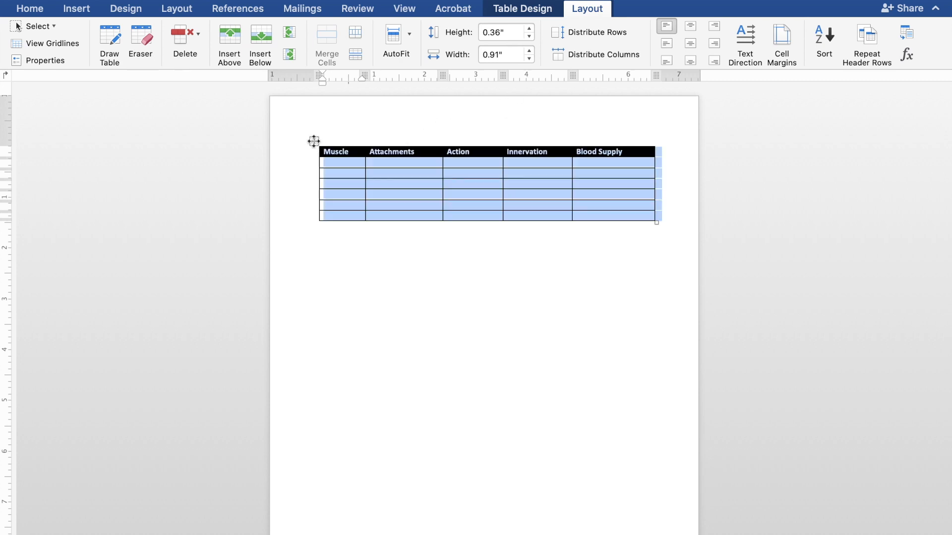
click(620, 54)
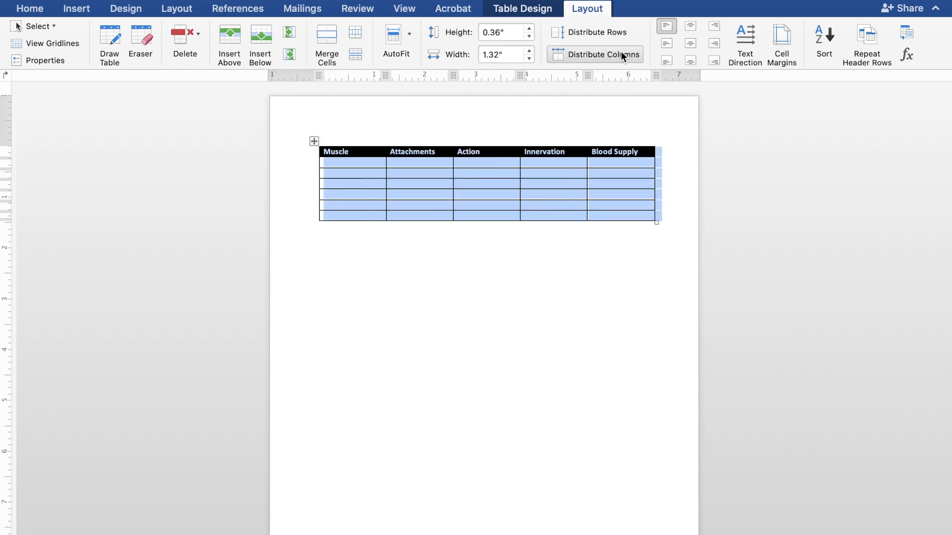
click(549, 219)
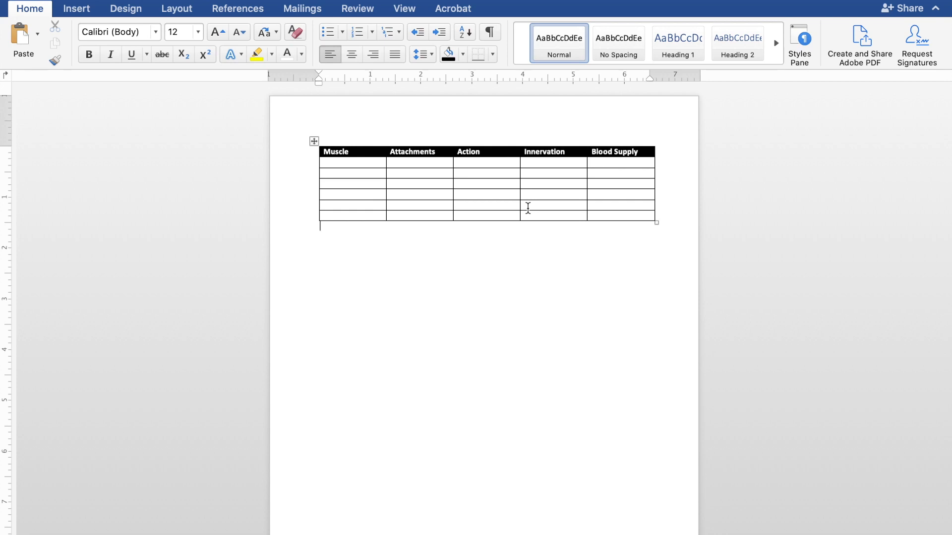
- Shade the empty cells below the Muscle heading light gray
drag(353, 163, 363, 213)
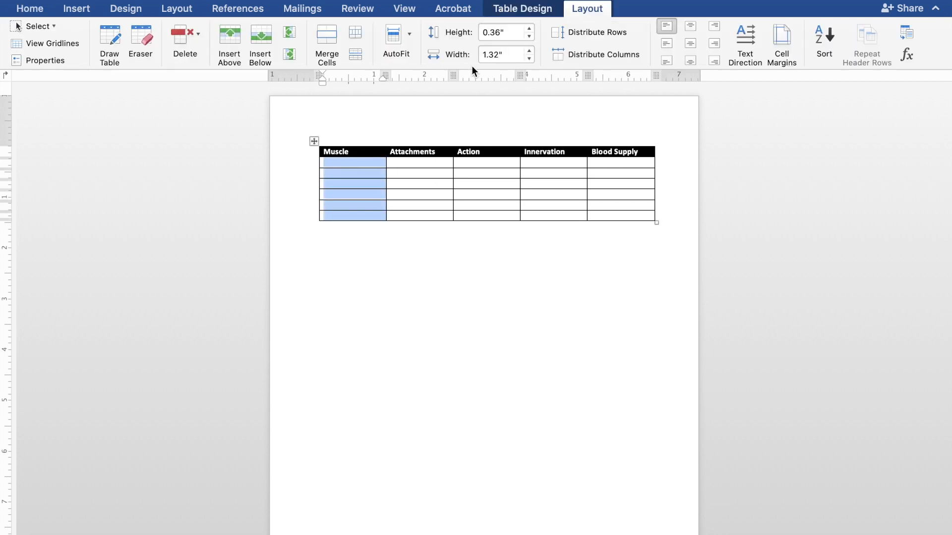
click(42, 12)
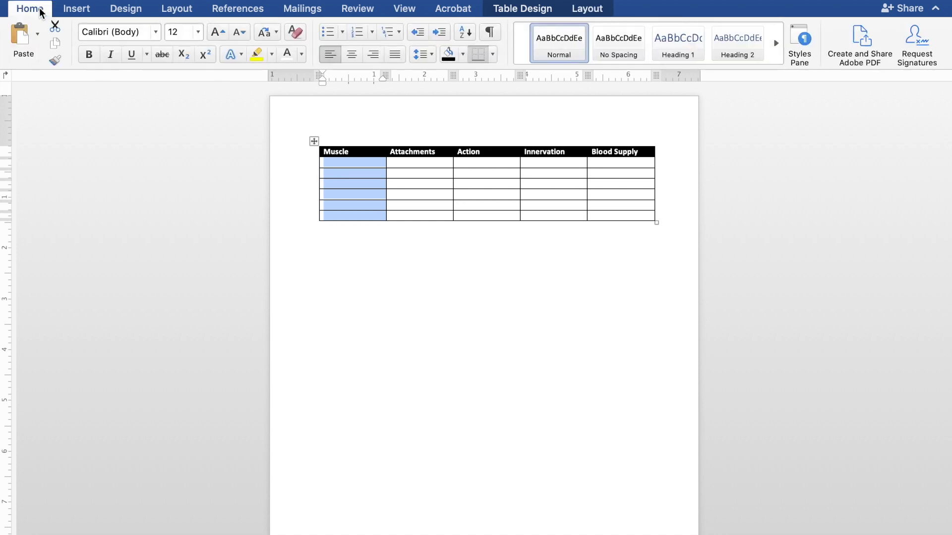
click(462, 54)
click(479, 121)
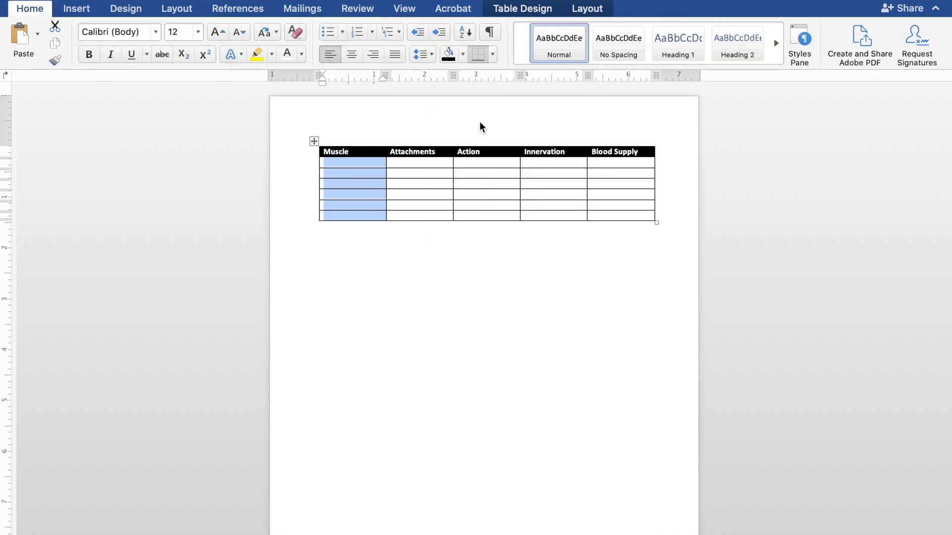
click(446, 294)
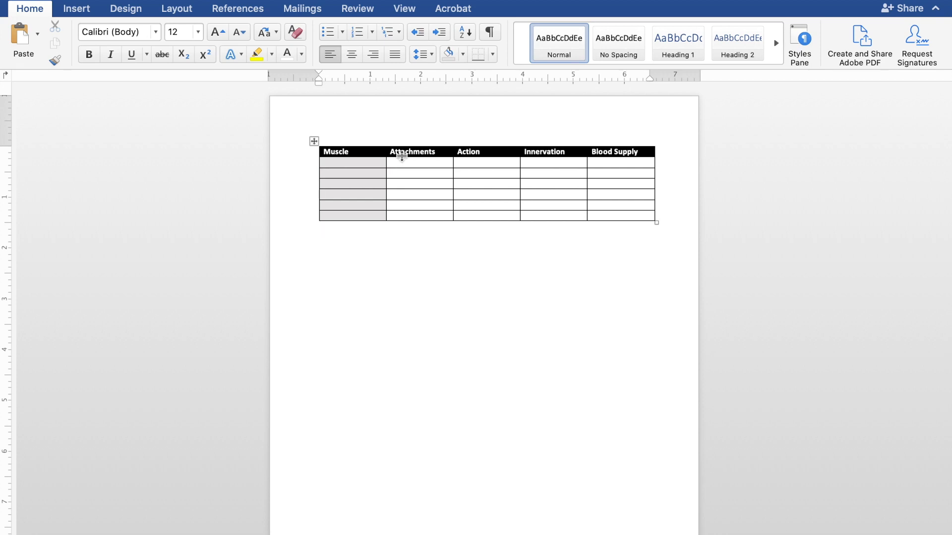
- List Vastus lateralis, Vastus medialis and Rectus femoris in the first three cells of the Muscle column
click(377, 163)
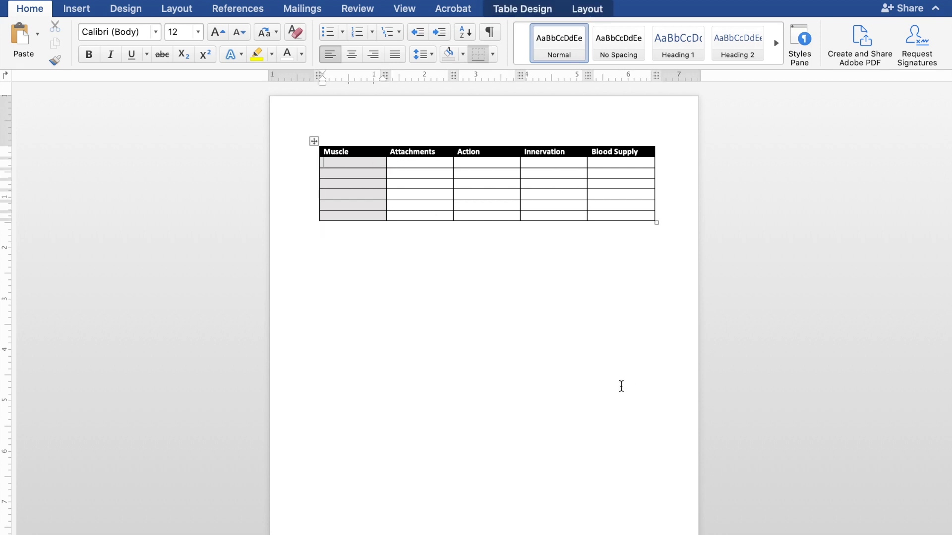
text(Vastus later)
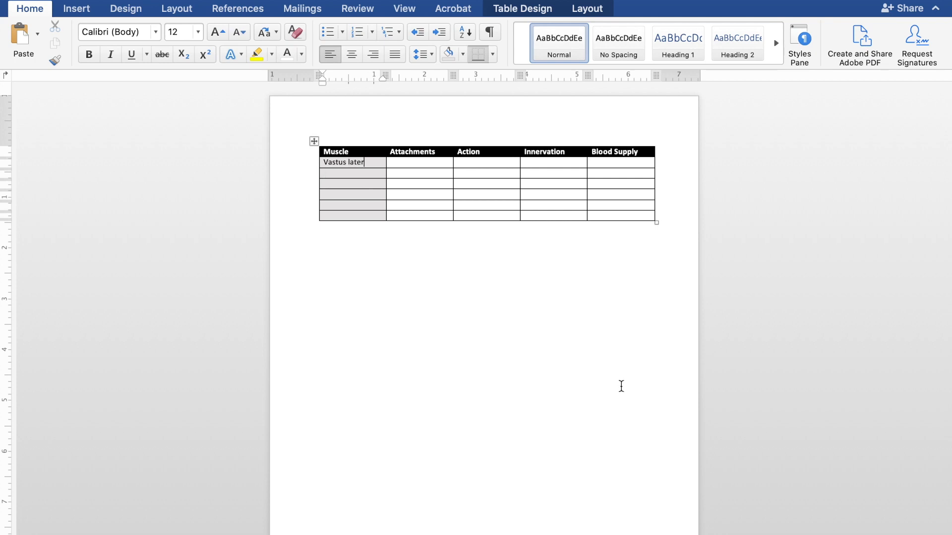
text(Vastus media)
text(lis)
text(Rectus femori)
text(s)
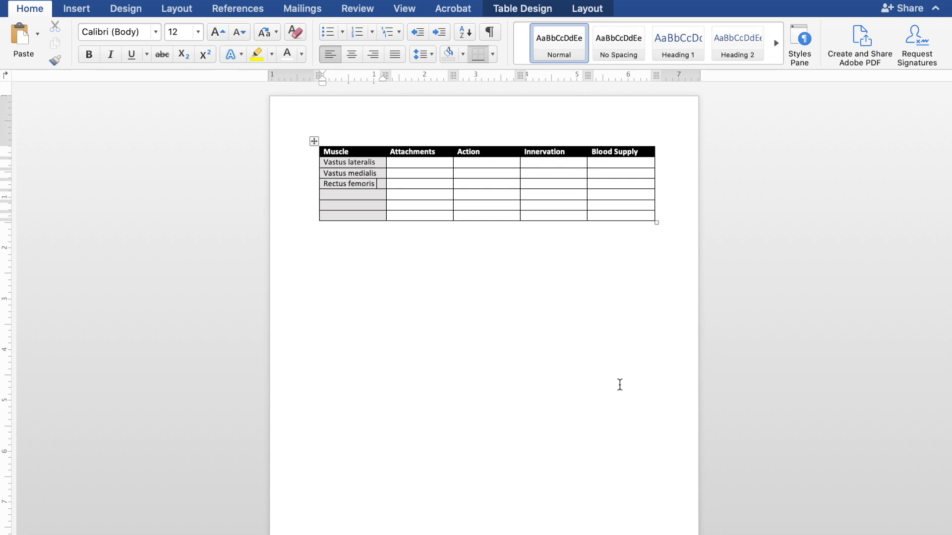
- Move Rectus femoris one cell down and enter Vastus intermedius in its place below Vastus medialis
triple_click(334, 184)
key(BackSpace)
mouse_move(337, 191)
mouse_down()
mouse_move(329, 193)
mouse_move(337, 192)
mouse_up()
click(336, 183)
text(Vastus intermedius)
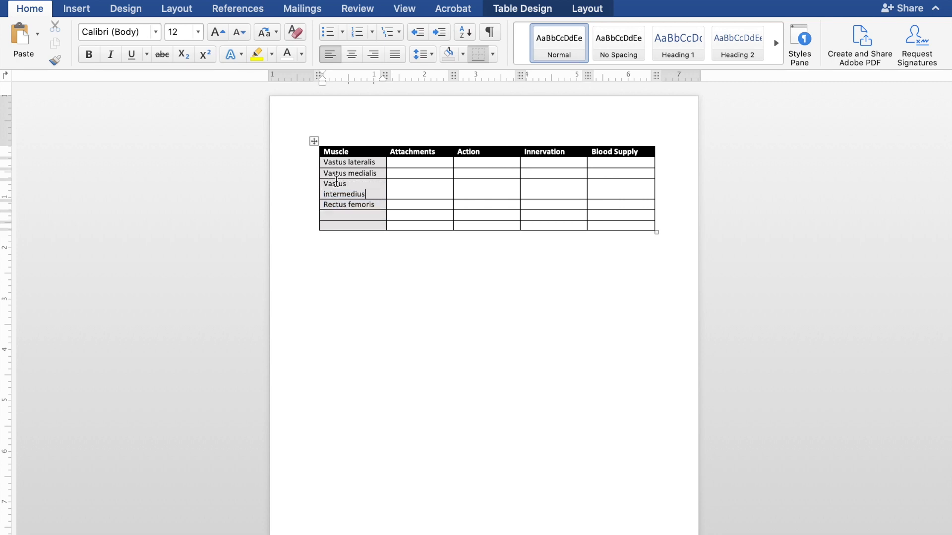
- Widen the Muscle column so that Vastus intermedius fits on one line, and place the cursor in the cell below Rectus femoris
click(372, 244)
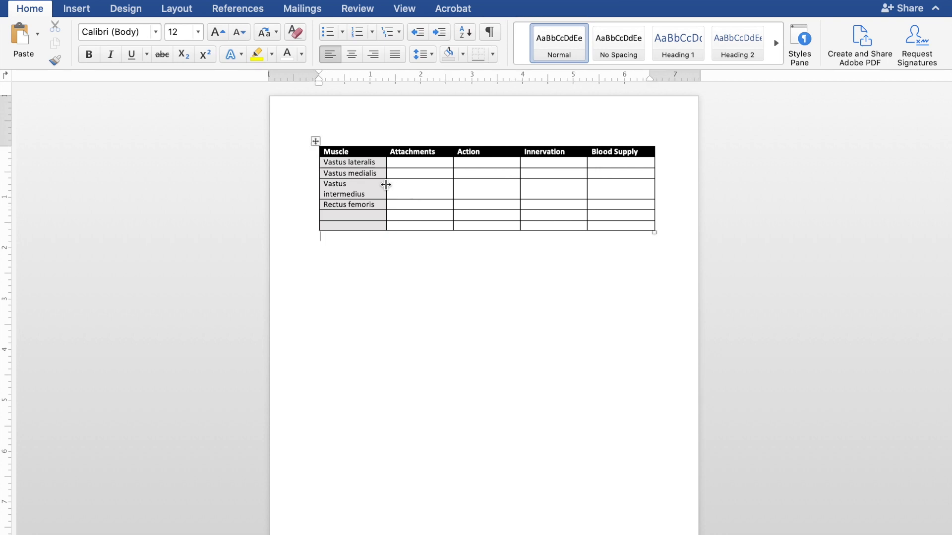
drag(385, 185, 404, 185)
click(329, 205)
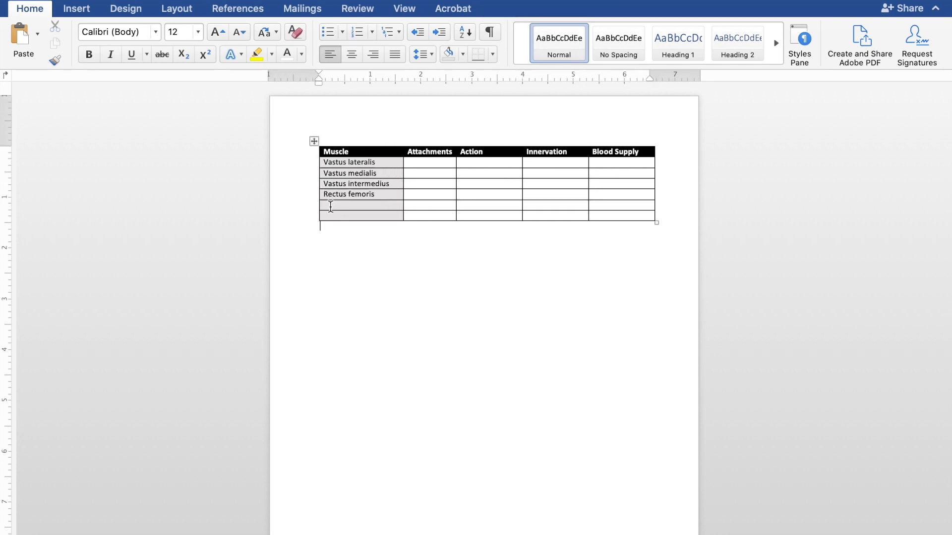
shift+click(625, 233)
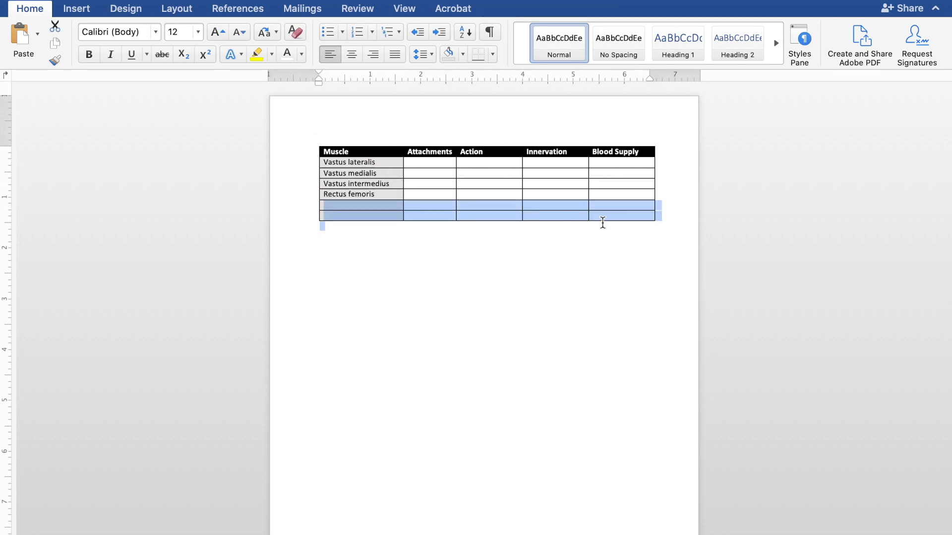
right_click(534, 204)
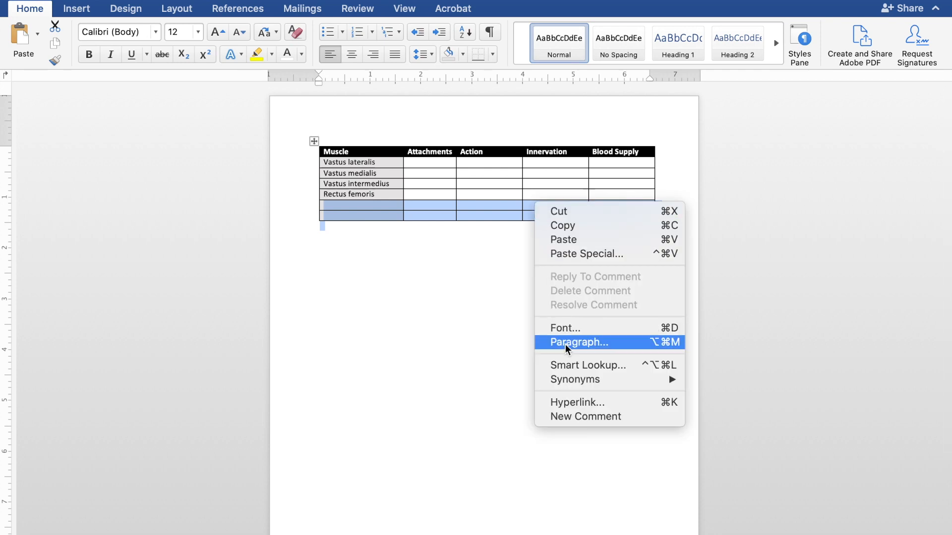
click(476, 240)
- Delete the two empty rows below Rectus femoris from the table
click(388, 213)
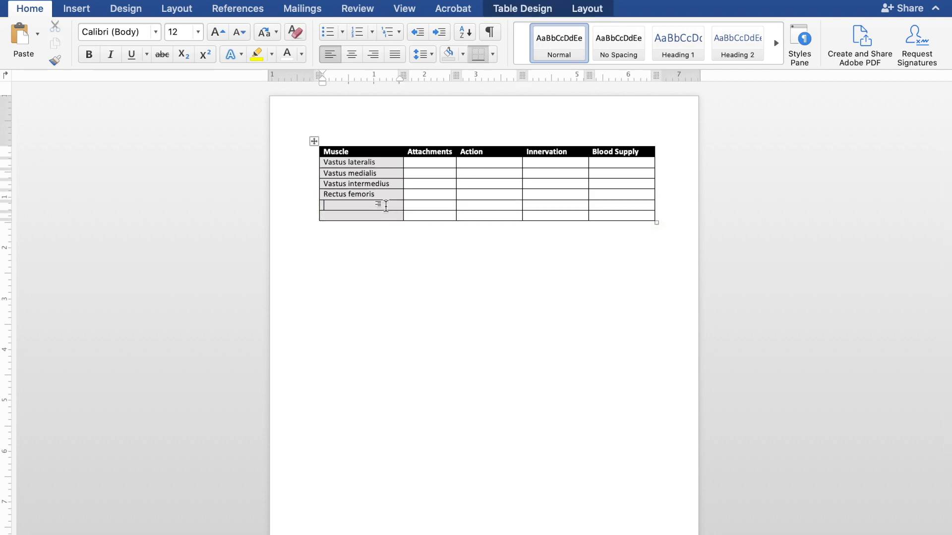
drag(386, 205, 633, 214)
right_click(640, 214)
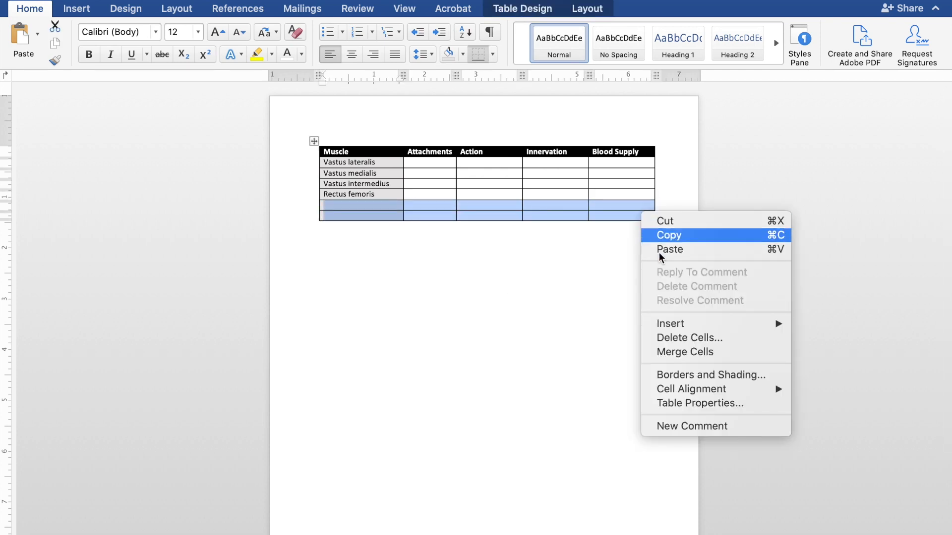
click(680, 341)
click(481, 153)
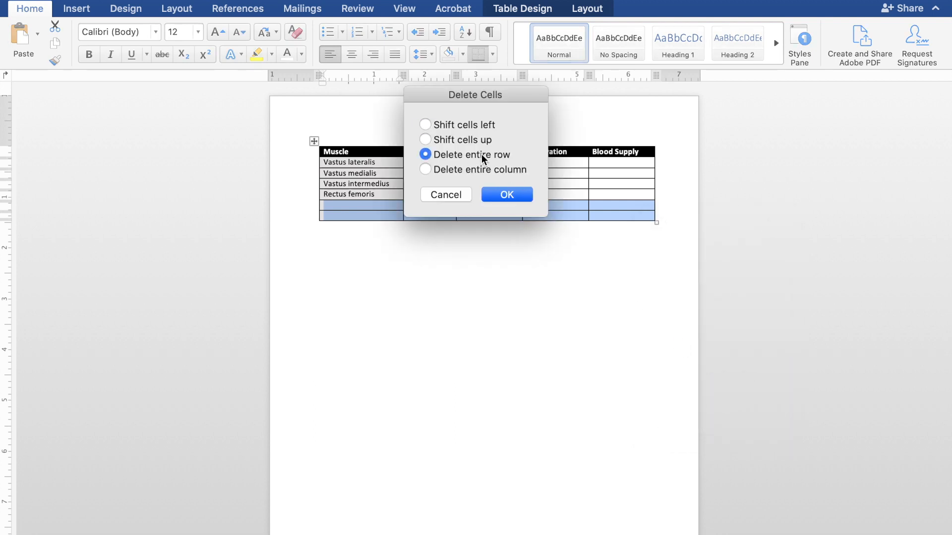
click(503, 196)
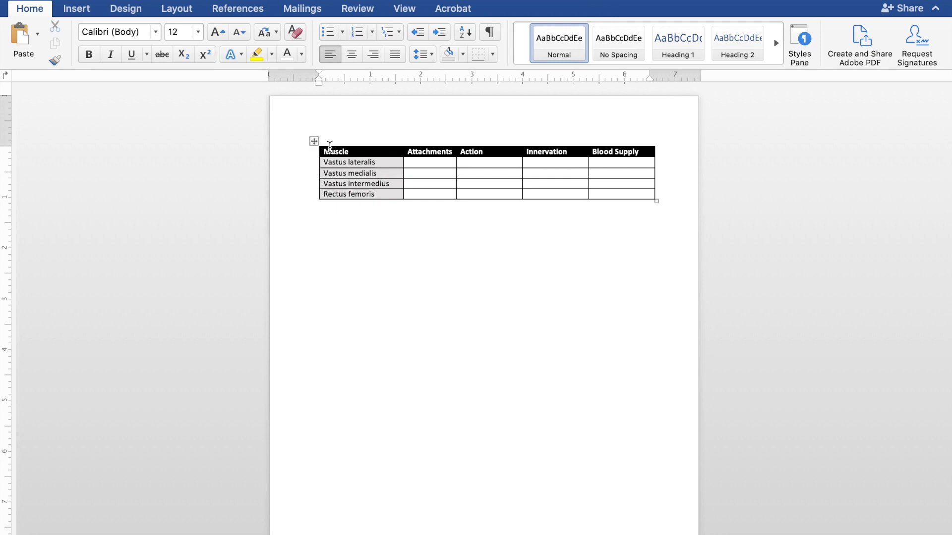
- Center the Attachments, Action, Innervation and Blood Supply headings in their cells
drag(415, 153, 626, 152)
key(super+e)
click(453, 220)
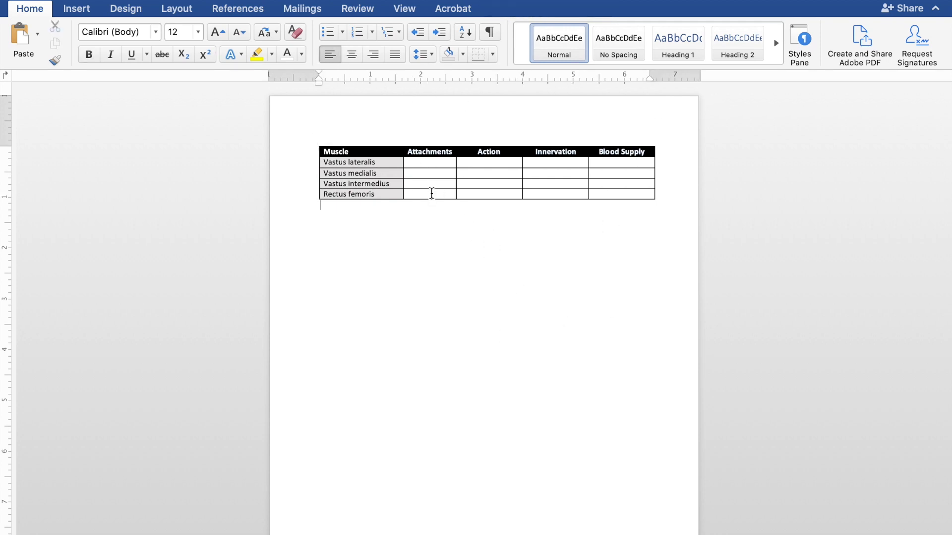
- Enter Origin: and Insertion: on separate lines in the Attachments cell of Vastus lateralis, correcting the spelling of Origin
click(444, 162)
text(Orgin:)
key(Return)
text(Inser)
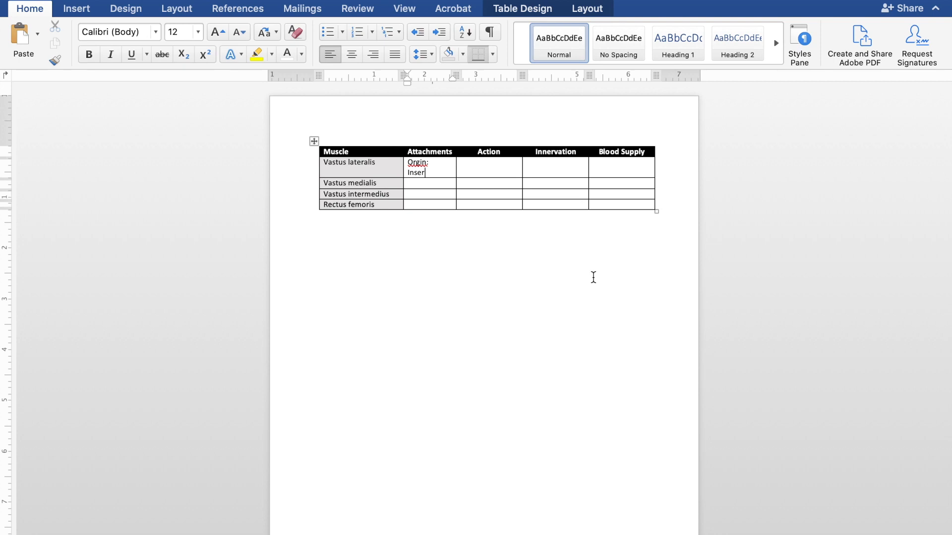
text(tion:)
right_click(415, 163)
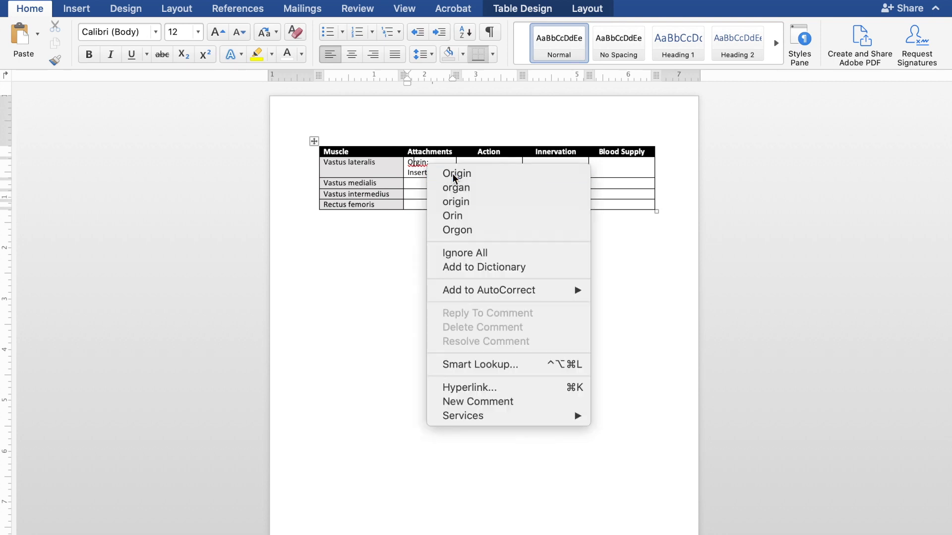
click(452, 173)
- Underline the words Origin and Insertion in the Vastus lateralis row
double_click(414, 163)
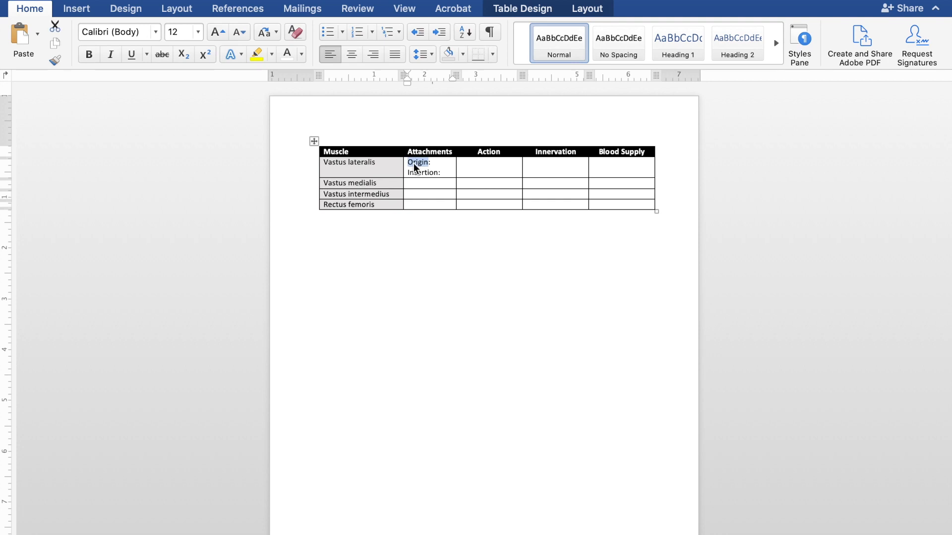
key(super+u)
double_click(422, 174)
key(super+u)
click(451, 227)
- Copy the underlined Origin: and Insertion: lines into the Attachments cells of the other three muscles
drag(408, 162, 448, 173)
key(Down)
key(super+v)
key(Down)
key(super+v)
key(Down)
key(super+v)
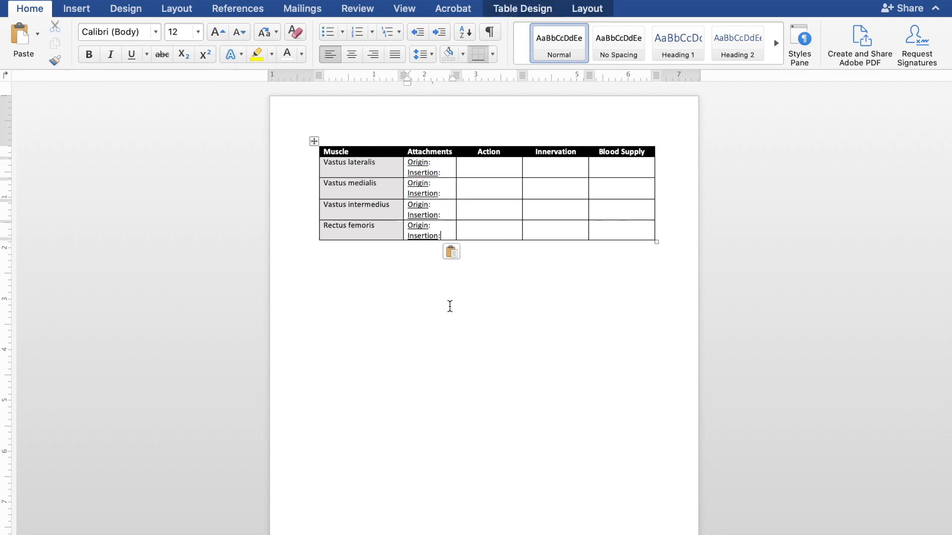
- Enter Femoral nerve in the Innervation column and merge its four cells below the heading into one
click(565, 181)
text(Femoral nerve)
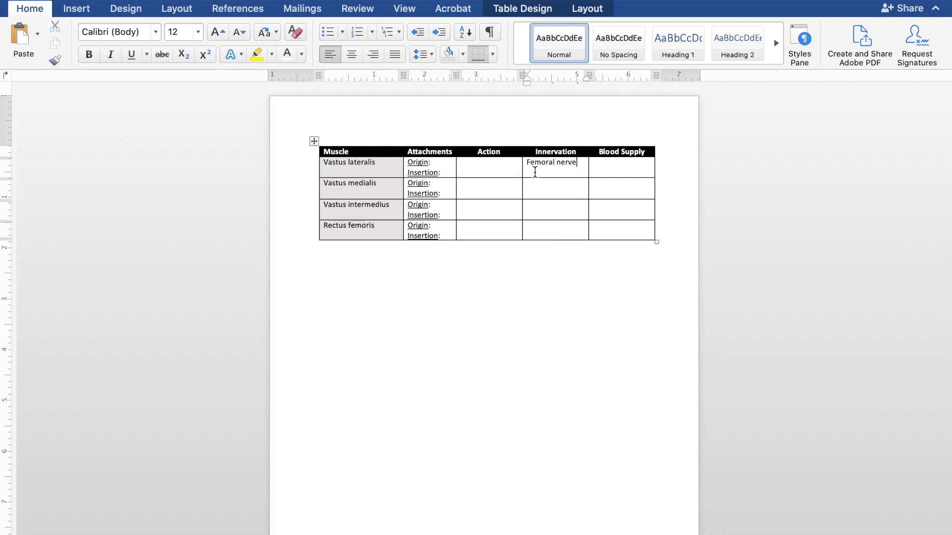
drag(531, 164, 540, 232)
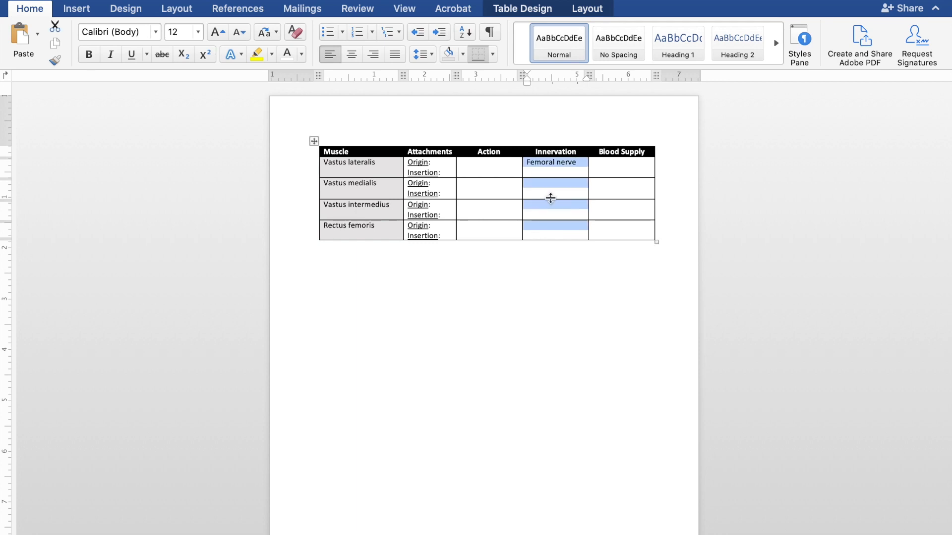
click(542, 172)
click(540, 226)
drag(538, 163, 539, 234)
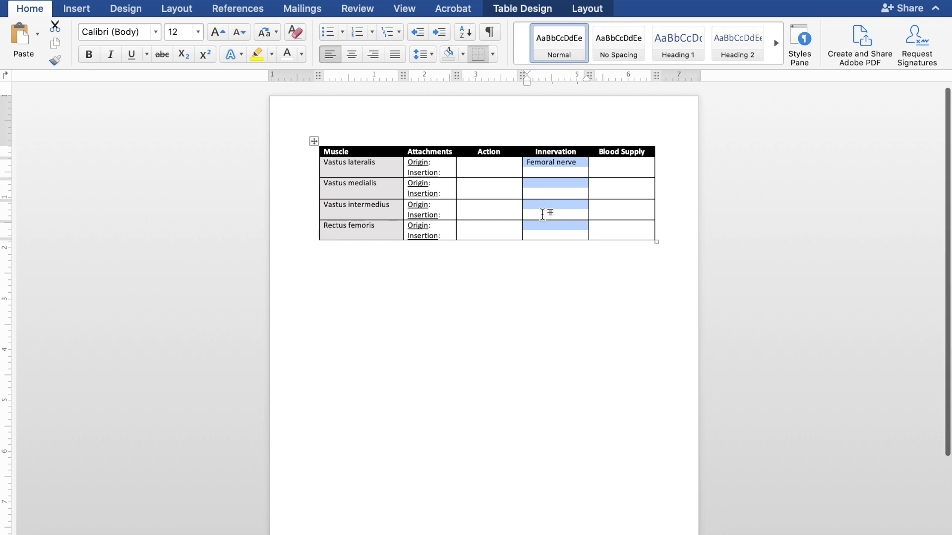
right_click(542, 214)
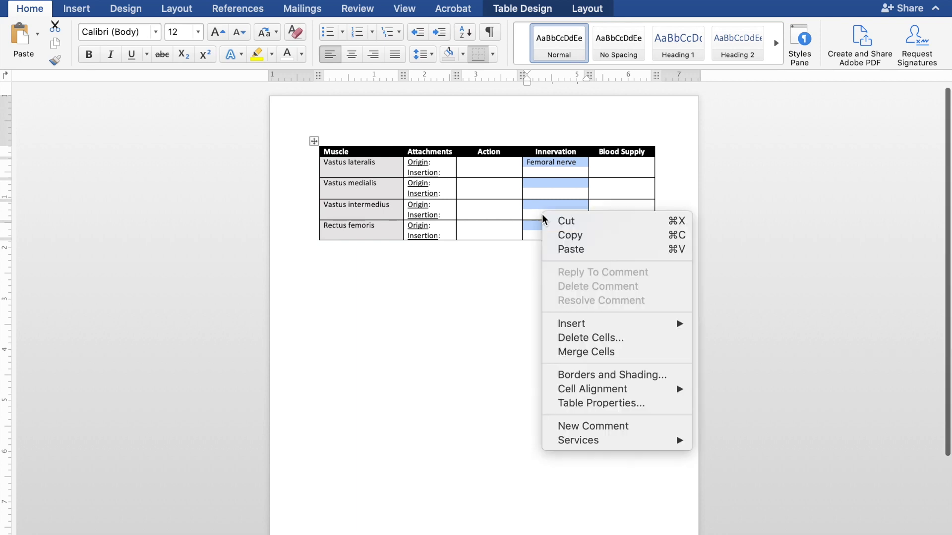
click(578, 353)
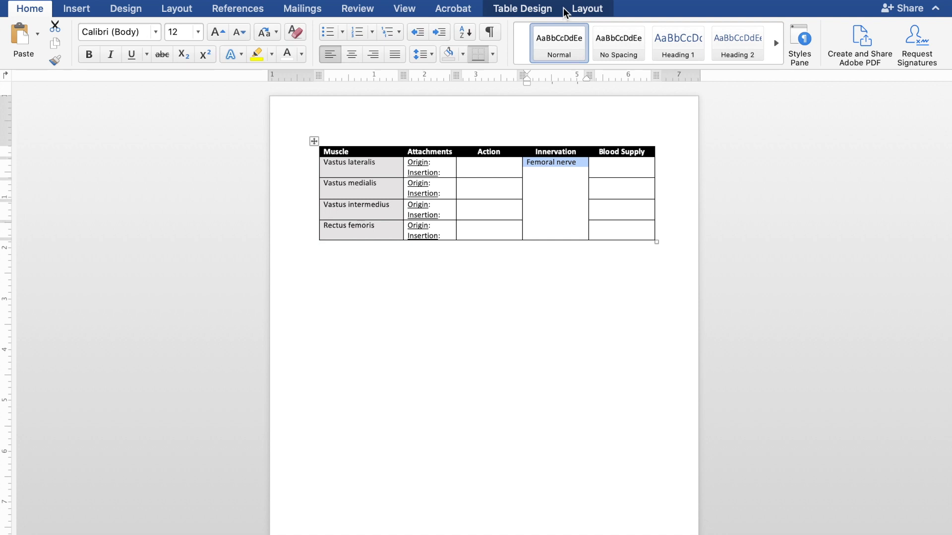
- Center Femoral nerve horizontally and vertically in the merged Innervation cell
click(515, 10)
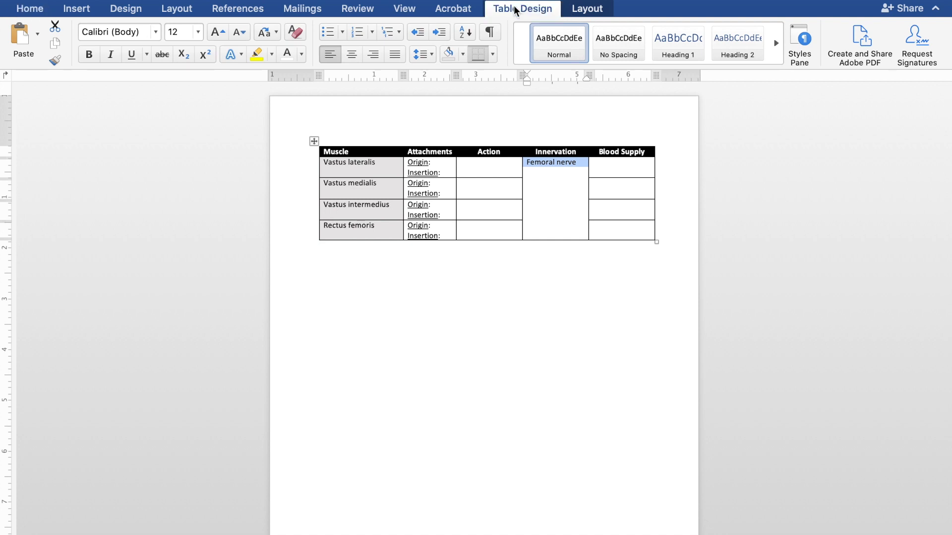
click(583, 10)
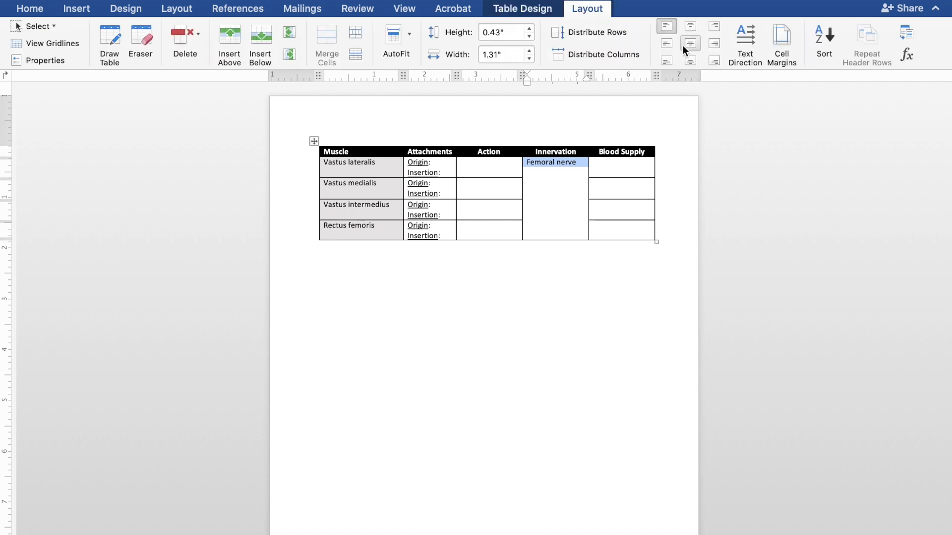
click(690, 43)
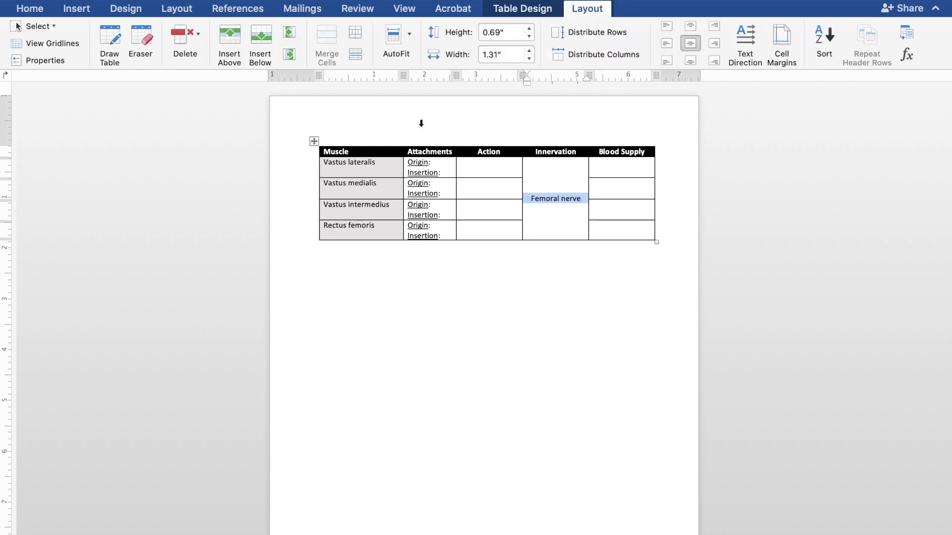
- Align the four muscle names to the left and vertically centered in their cells
drag(350, 166, 372, 234)
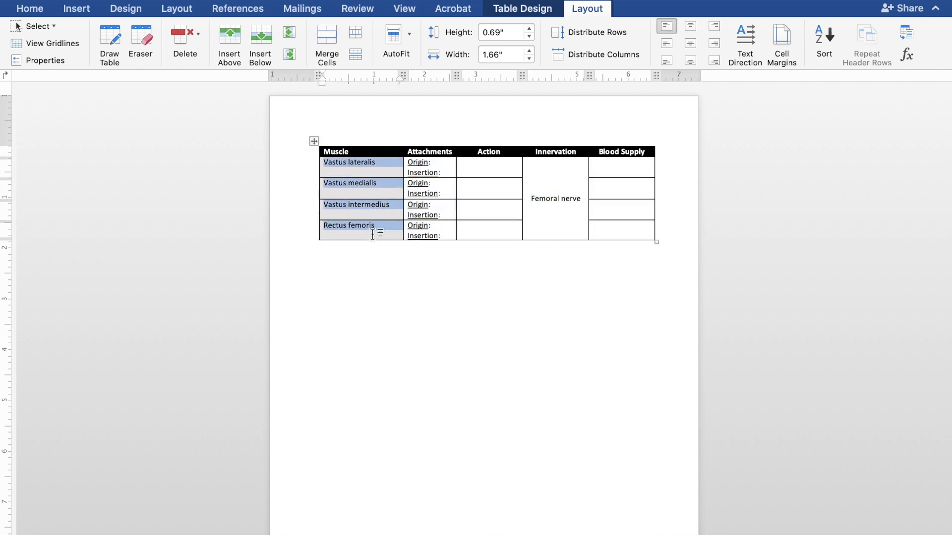
click(693, 43)
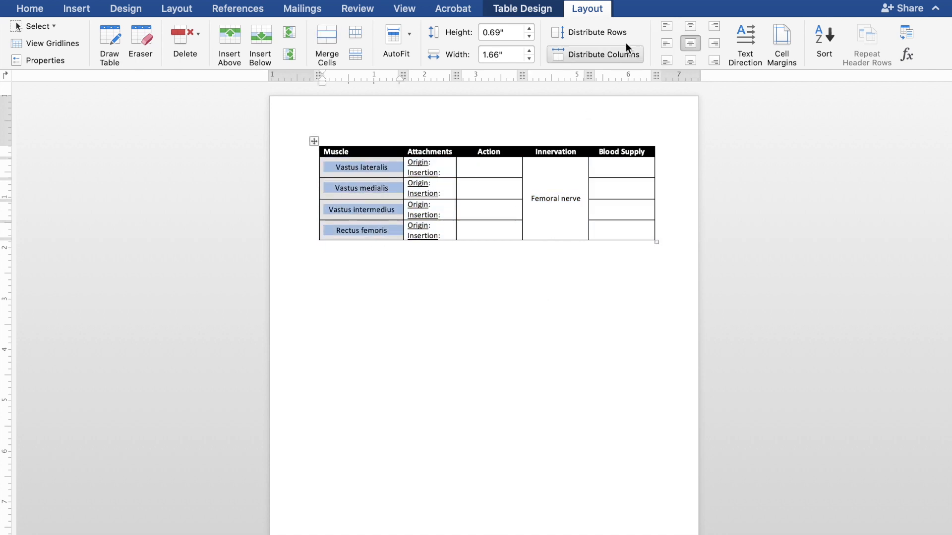
click(666, 43)
click(568, 252)
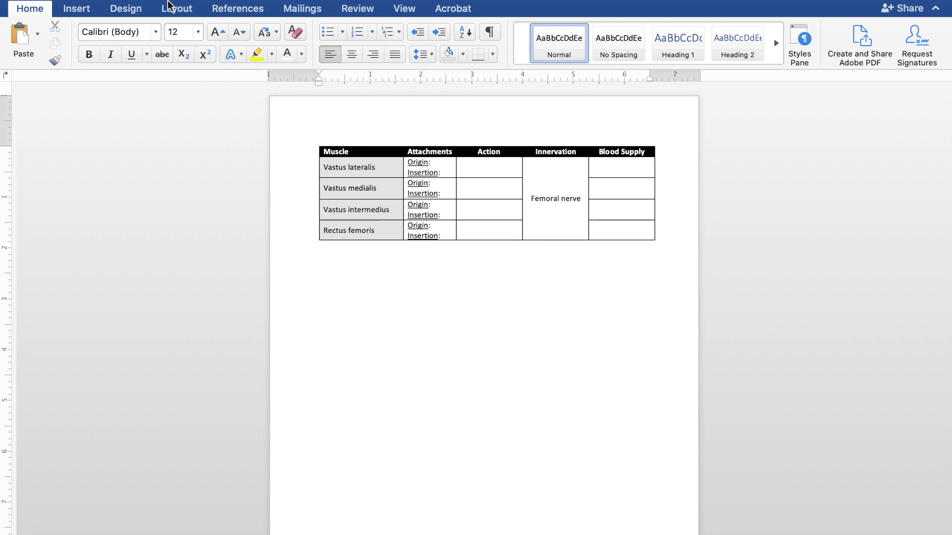
- Change the page orientation to landscape
click(177, 9)
click(65, 39)
click(91, 100)
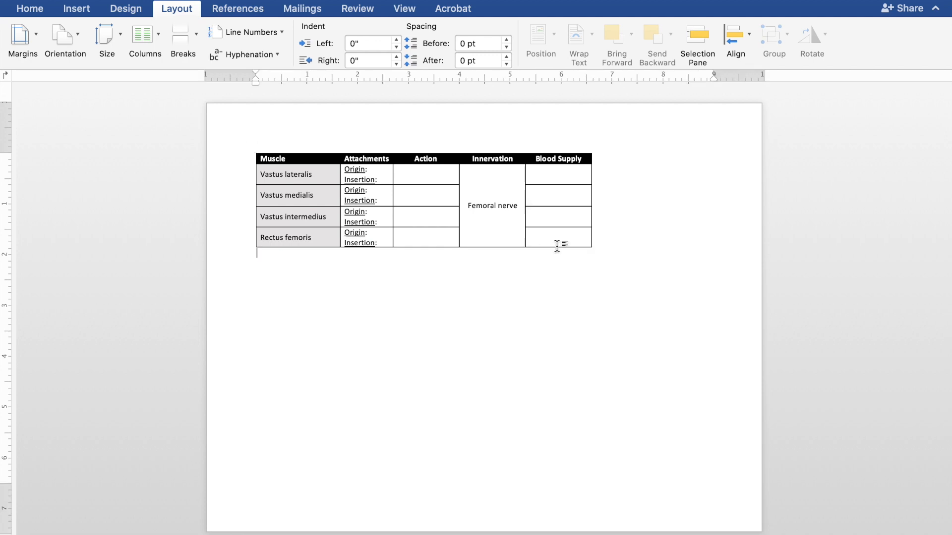
- Extend the table to the right page margin and widen the Attachments and Action columns
drag(591, 180, 714, 179)
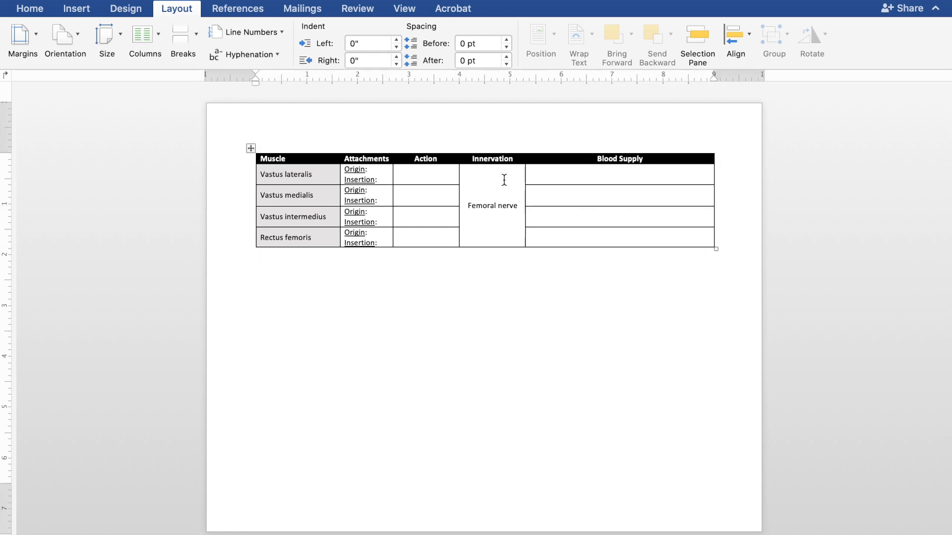
drag(392, 176, 565, 173)
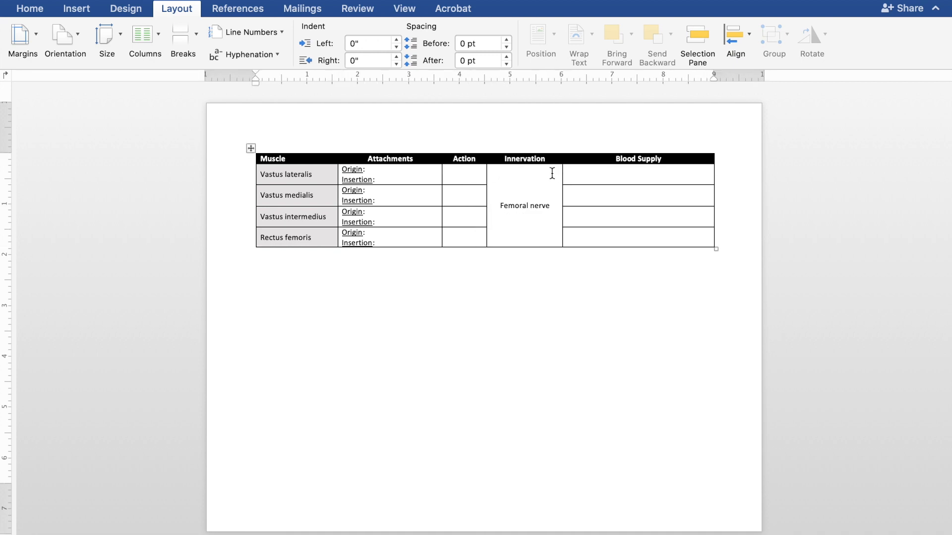
drag(487, 172, 614, 170)
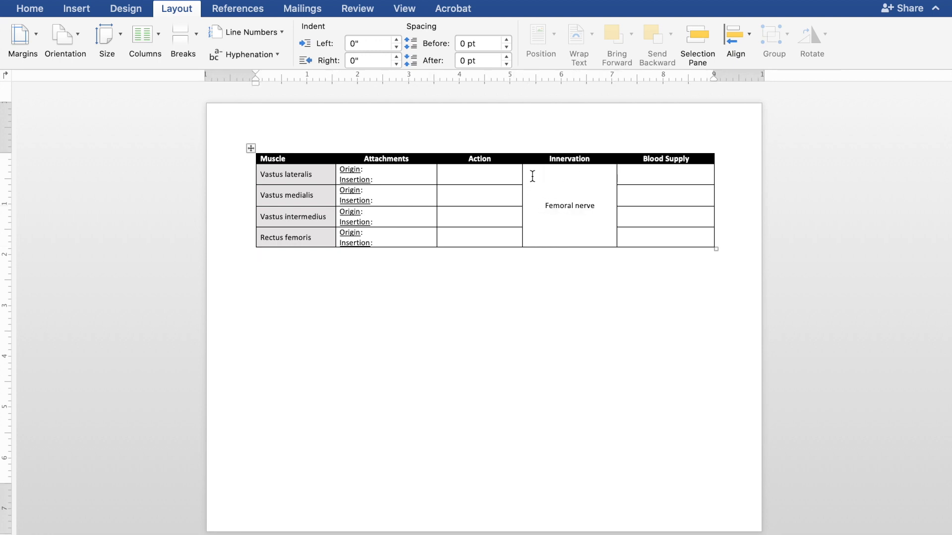
drag(522, 174, 648, 176)
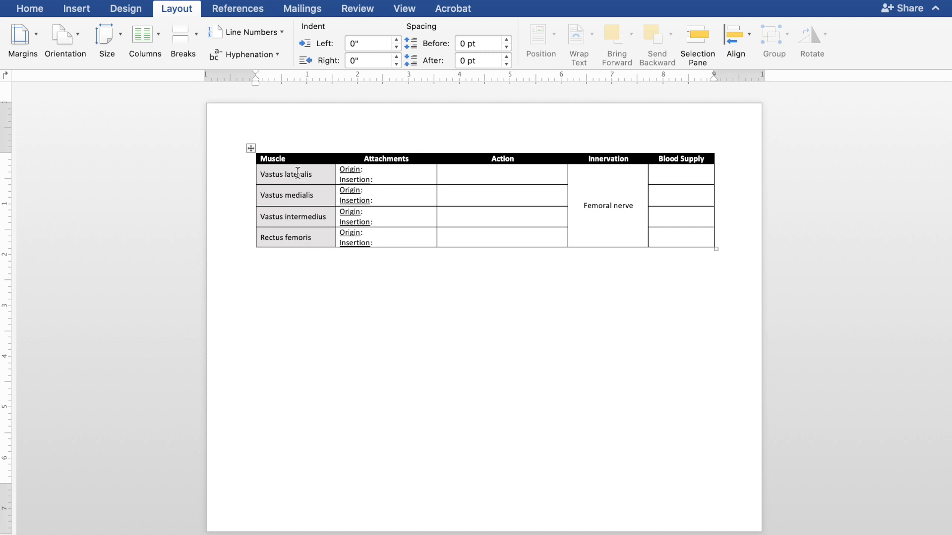
- Clear the Muscle heading from the first cell of the header row
drag(298, 172, 301, 237)
drag(302, 205, 295, 172)
double_click(277, 159)
key(BackSpace)
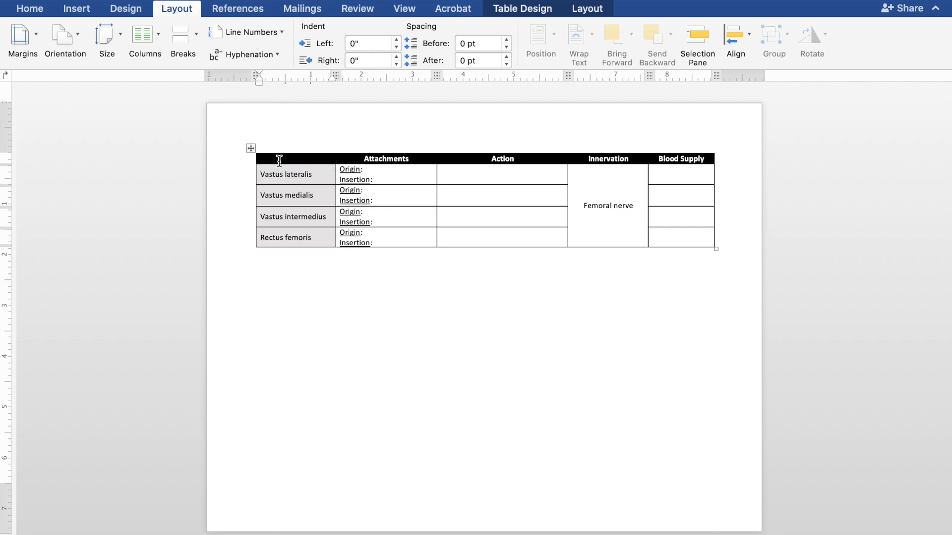
- Rotate the text of all four muscle names so that it reads vertically from bottom to top
triple_click(281, 172)
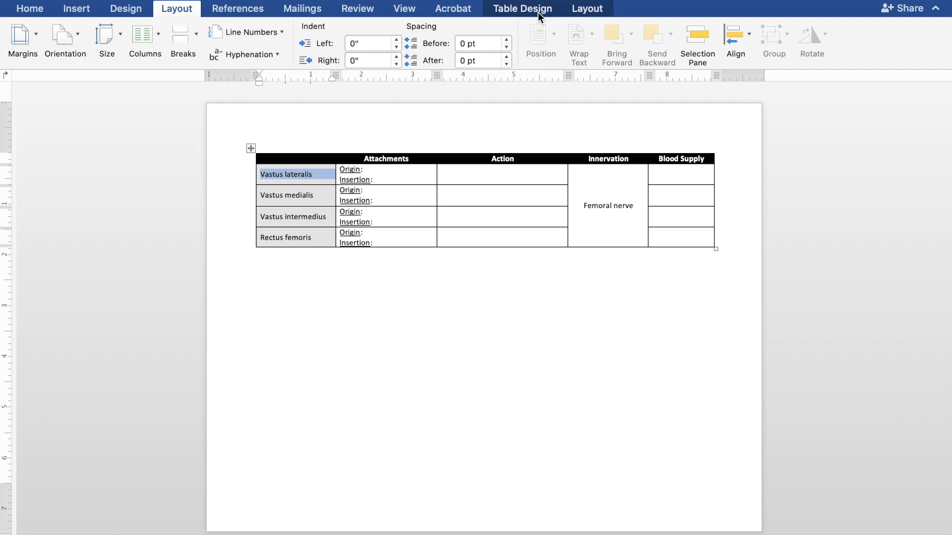
click(583, 10)
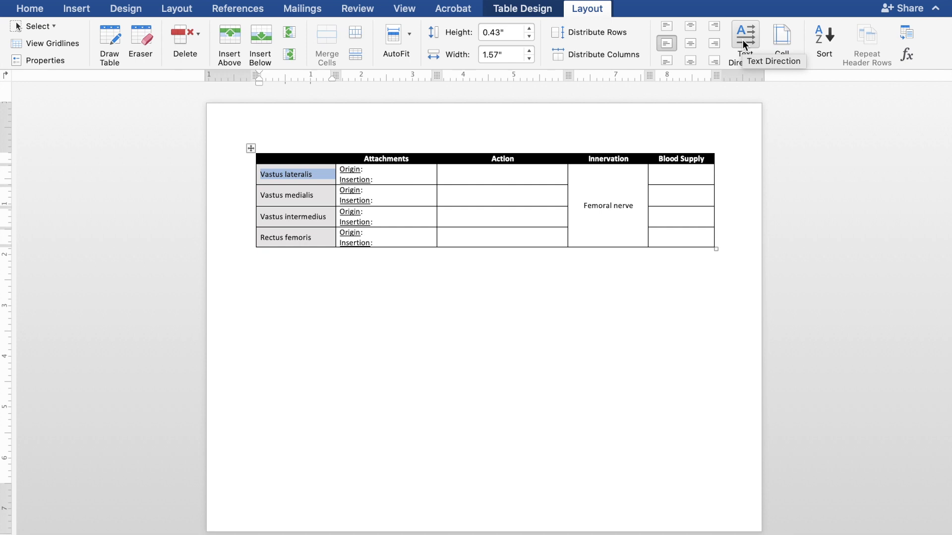
click(743, 44)
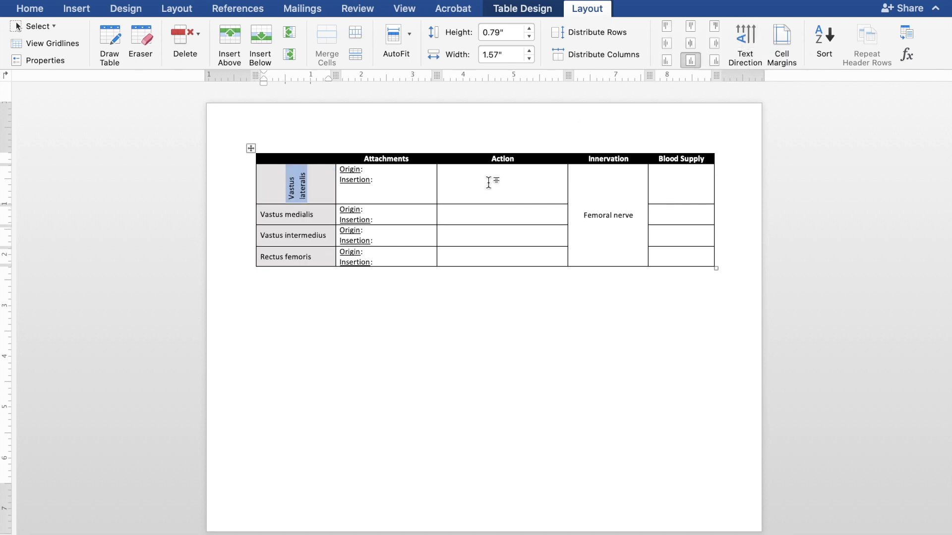
click(314, 215)
drag(298, 212, 297, 257)
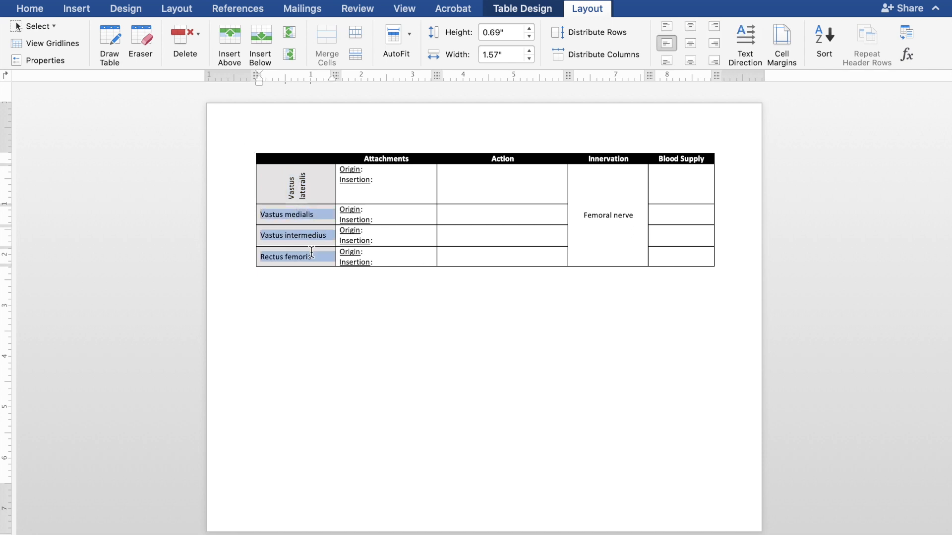
click(745, 35)
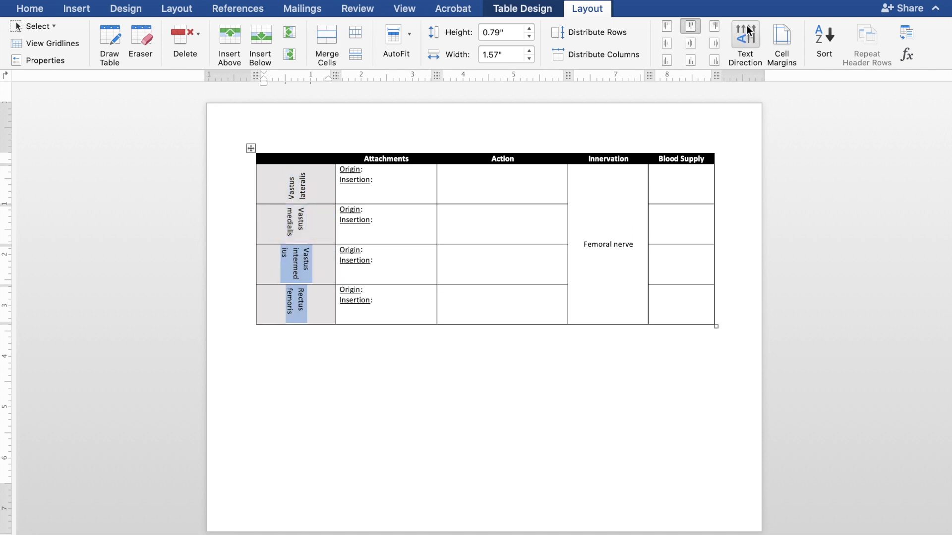
- Increase the height of all four muscle rows so that each rotated muscle name fits on a single line
click(308, 183)
drag(310, 204, 308, 226)
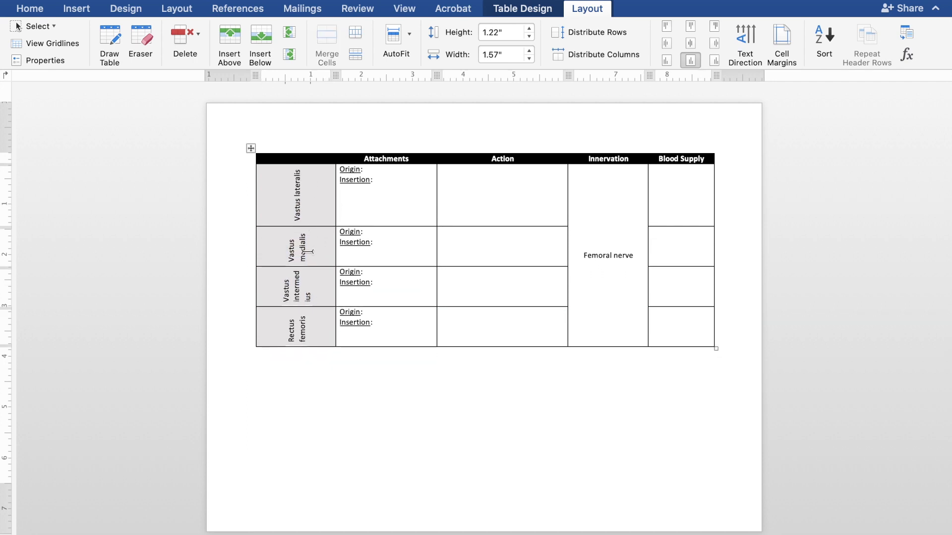
drag(300, 267, 300, 302)
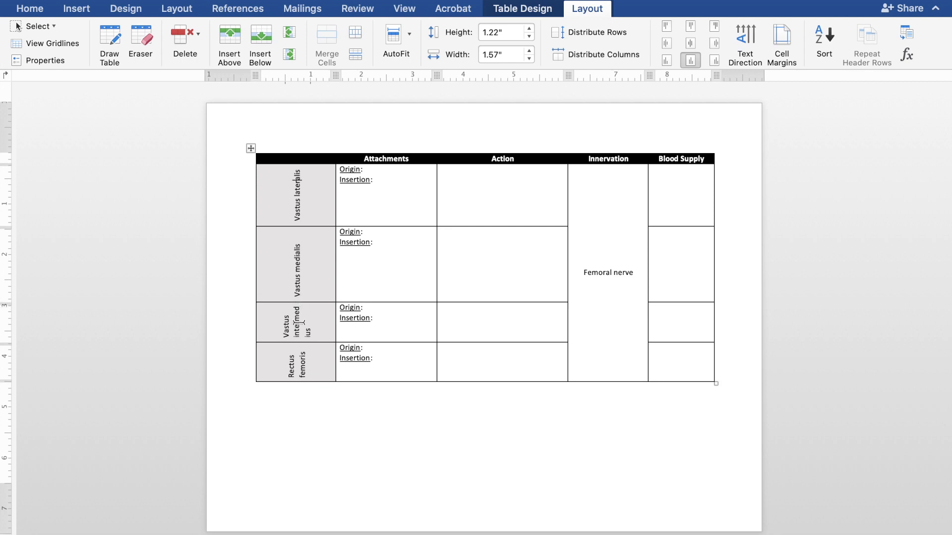
drag(296, 342, 295, 393)
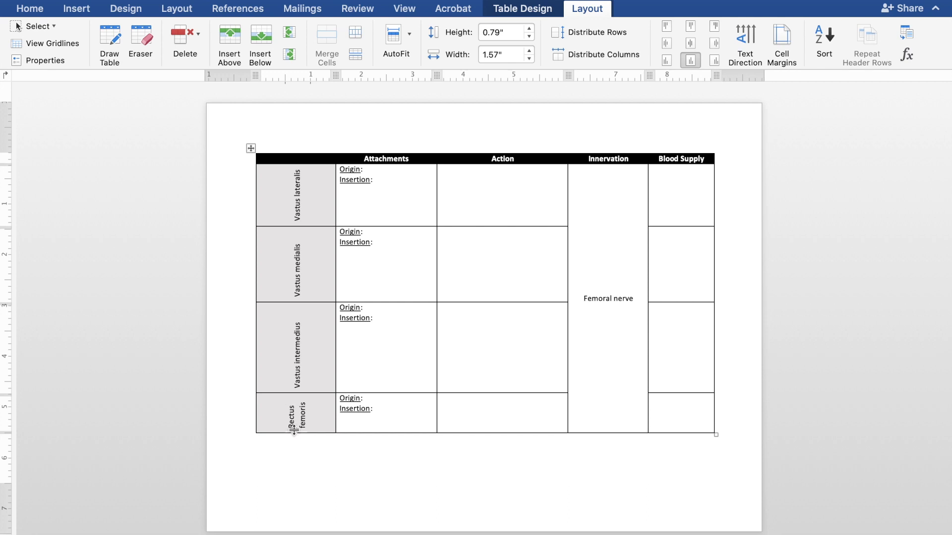
drag(294, 433, 295, 466)
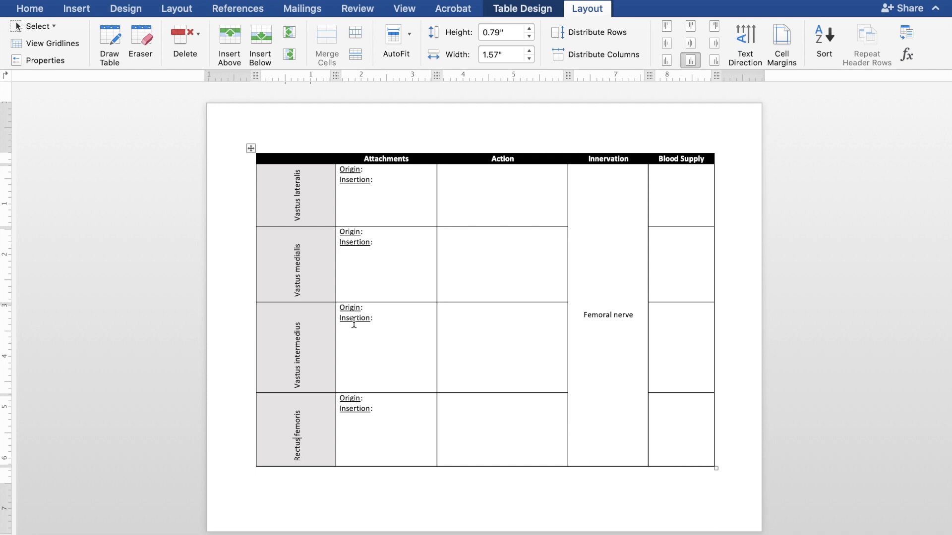
- Narrow the muscle name column to 0.5", giving the space to the Attachments column
drag(336, 321, 280, 321)
drag(269, 196, 274, 413)
drag(365, 195, 481, 427)
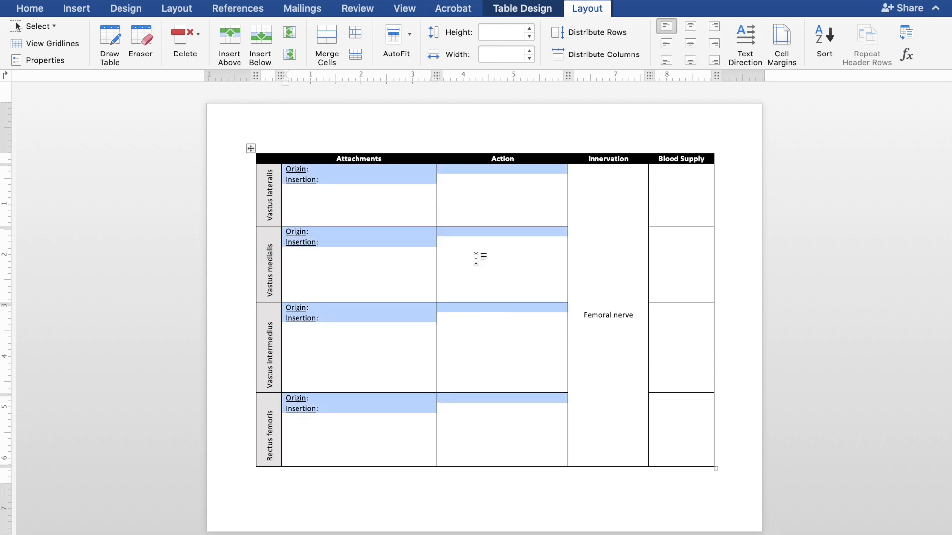
click(448, 405)
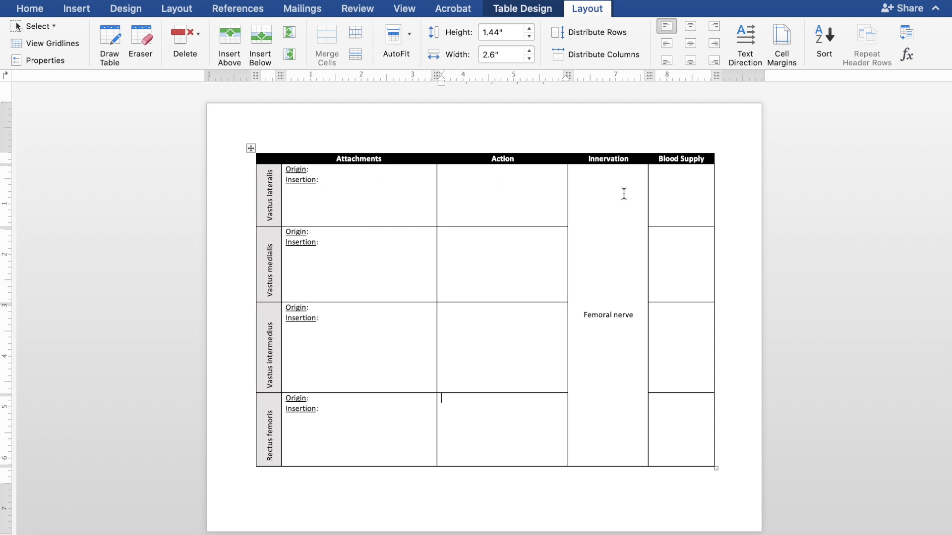
- Center the four rotated muscle names both horizontally and vertically in their cells
drag(270, 184, 271, 420)
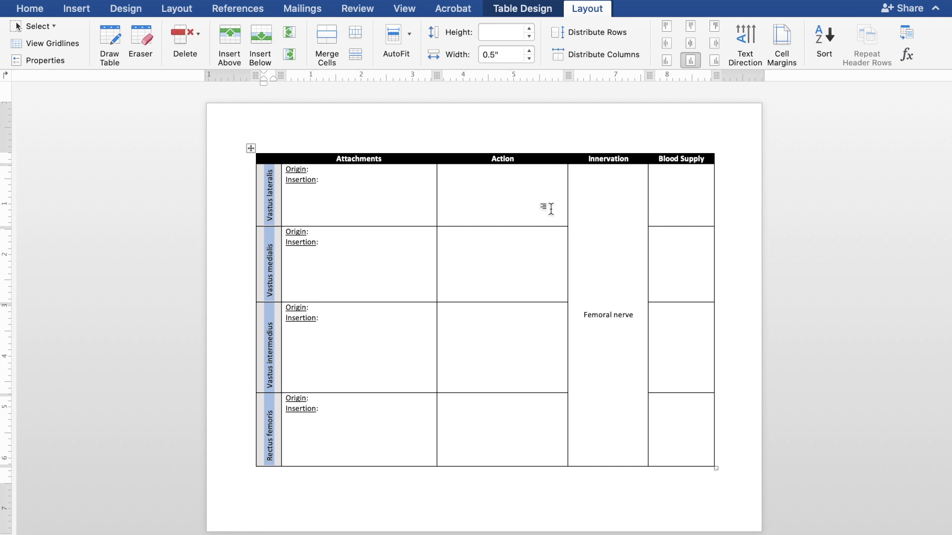
click(697, 43)
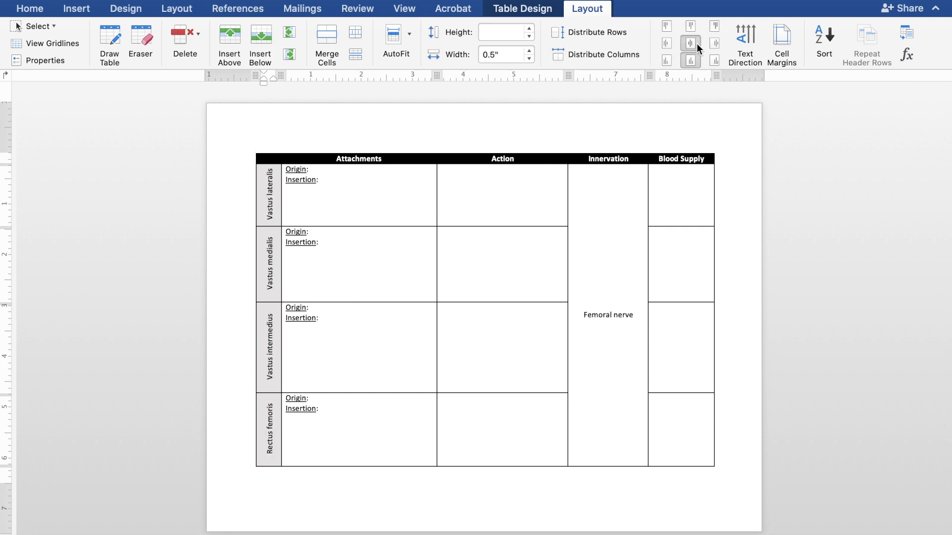
click(412, 289)
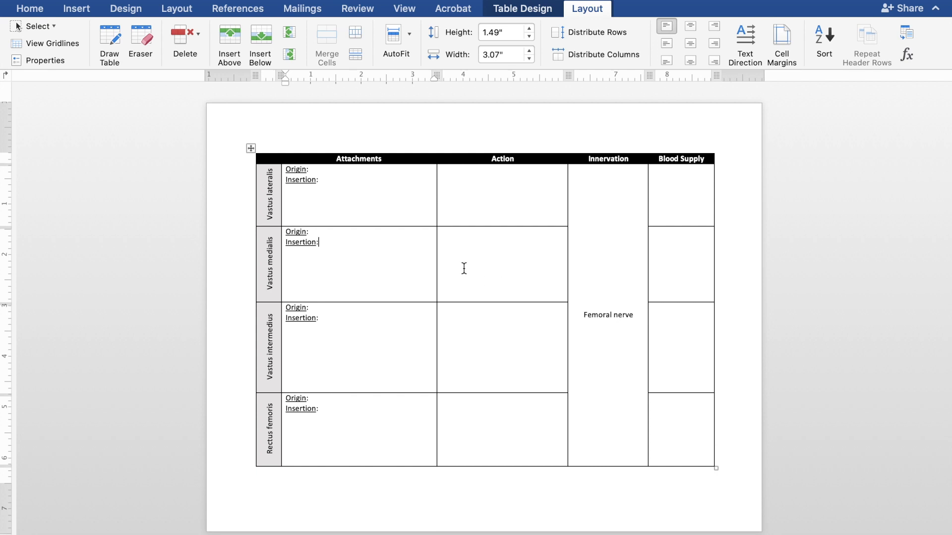
- Delete the entire Action column from the table
click(455, 202)
click(500, 147)
right_click(500, 148)
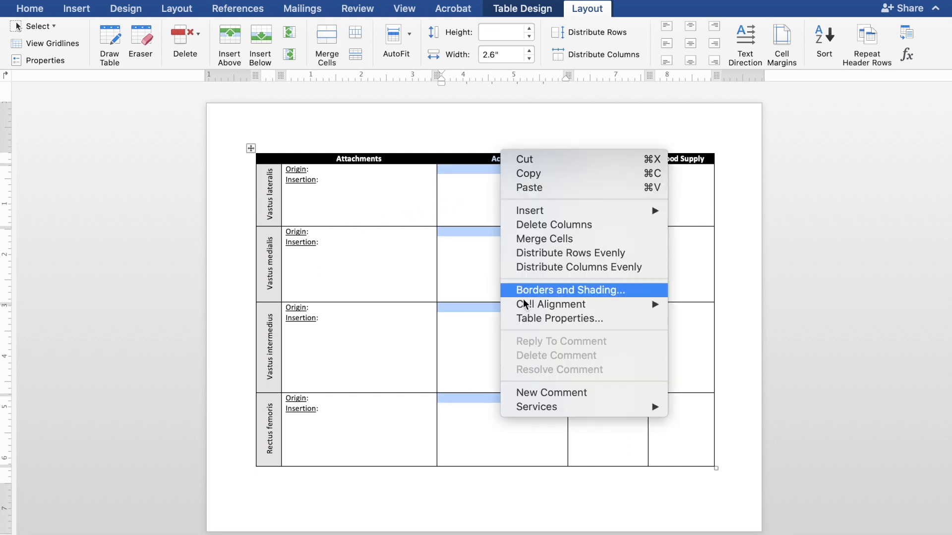
click(547, 224)
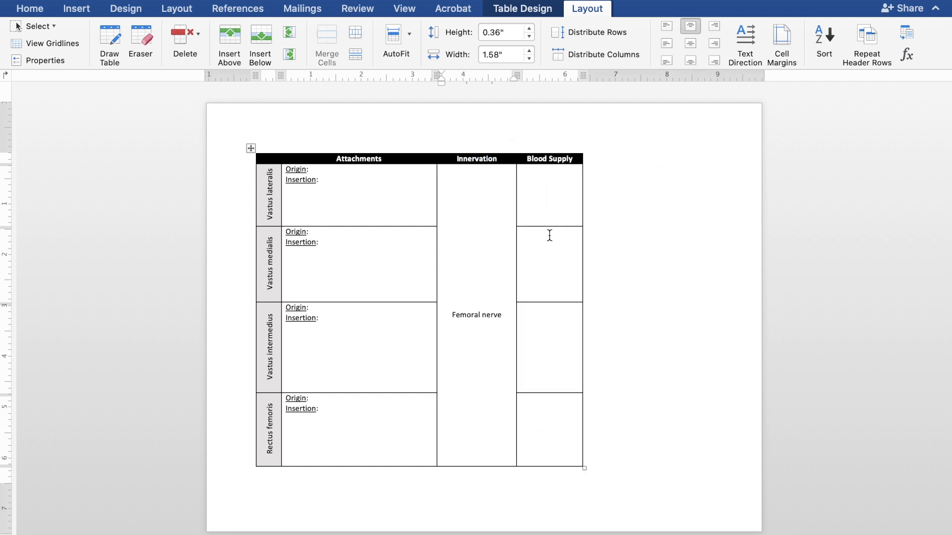
- Insert a blank column before the Innervation column and undo the insertion
click(479, 158)
click(294, 35)
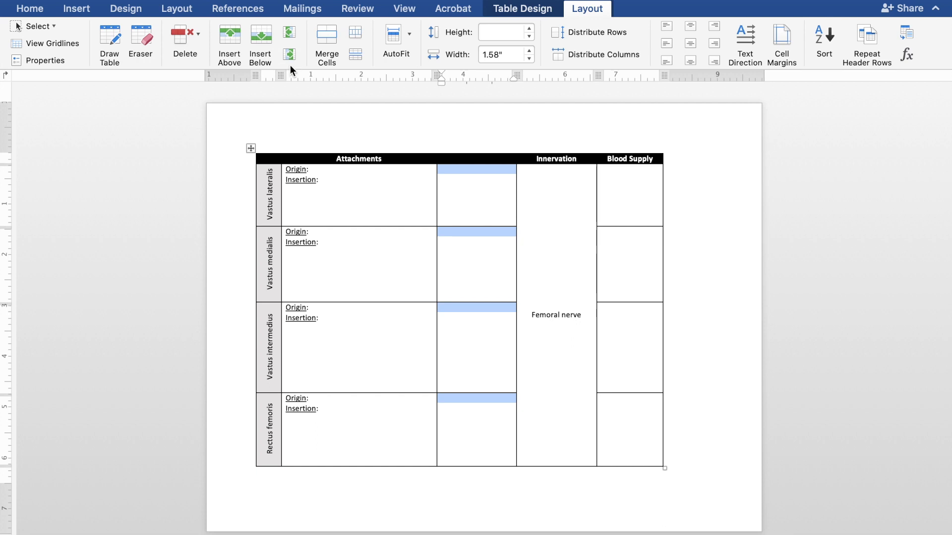
key(super+z)
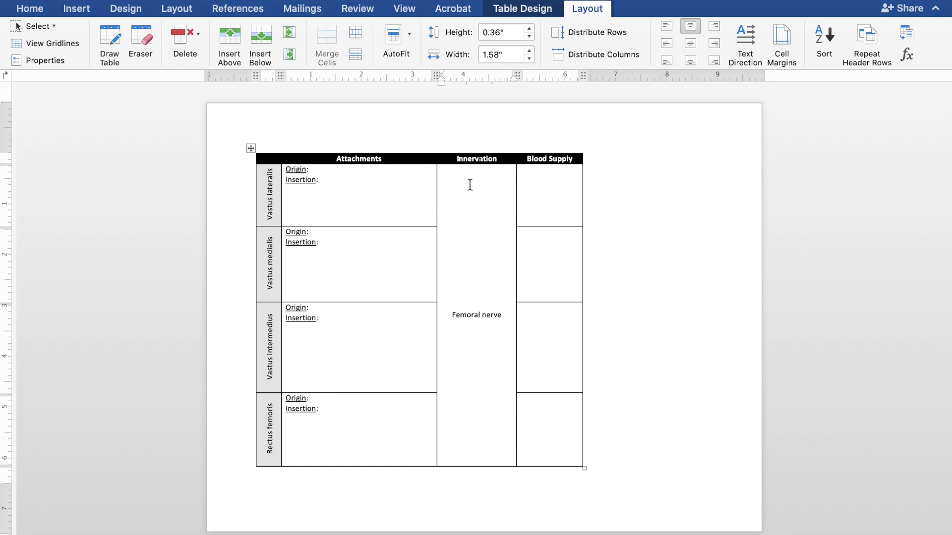
- Insert a blank column between the Attachments and Innervation columns
right_click(468, 200)
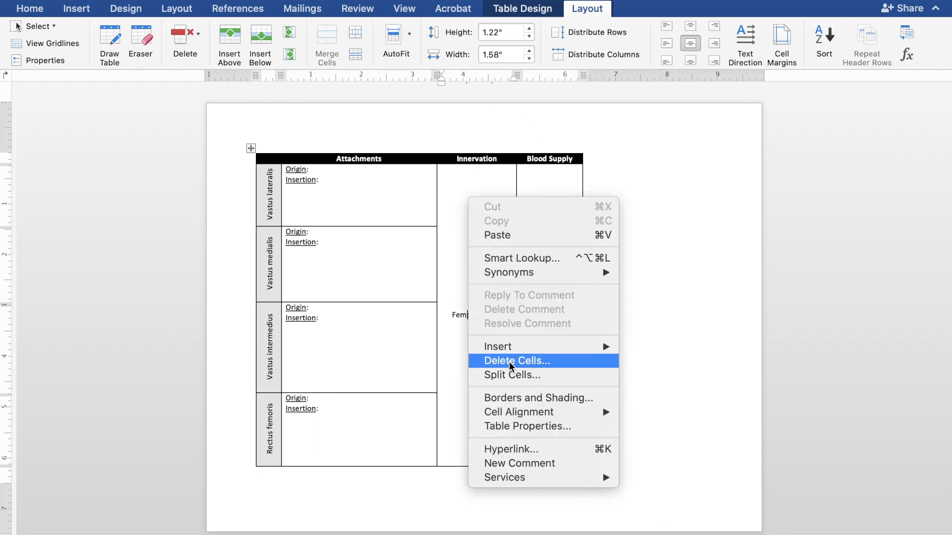
mouse_move(509, 347)
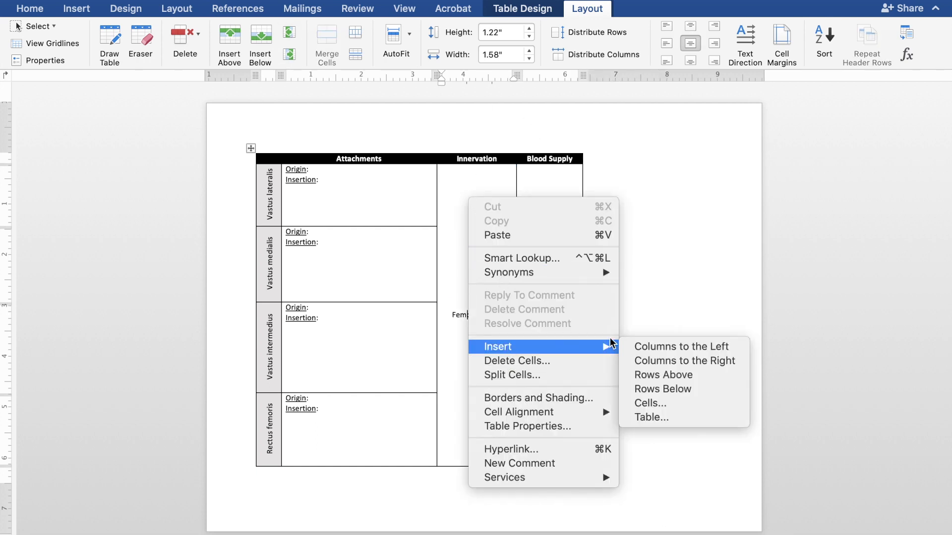
click(665, 346)
click(486, 278)
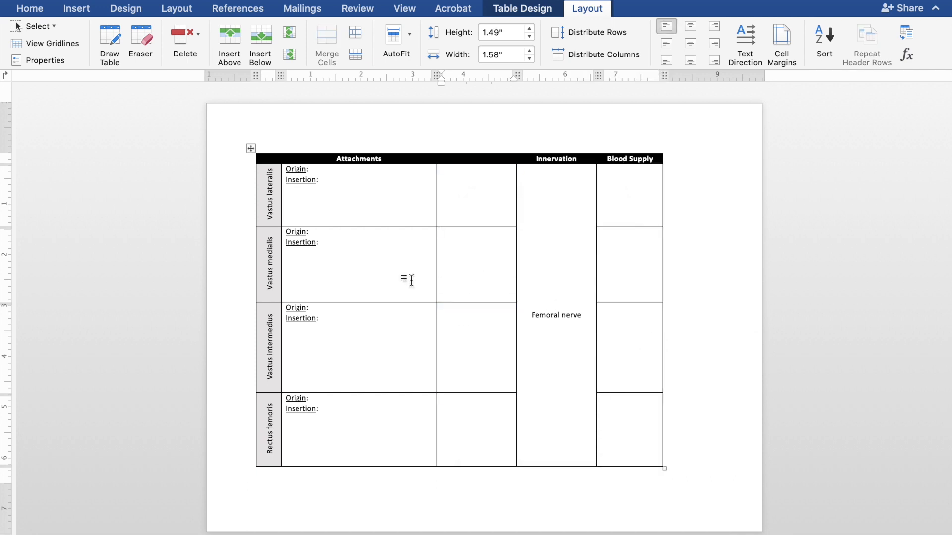
- Insert a blank row below the Rectus femoris row
right_click(489, 455)
mouse_move(518, 420)
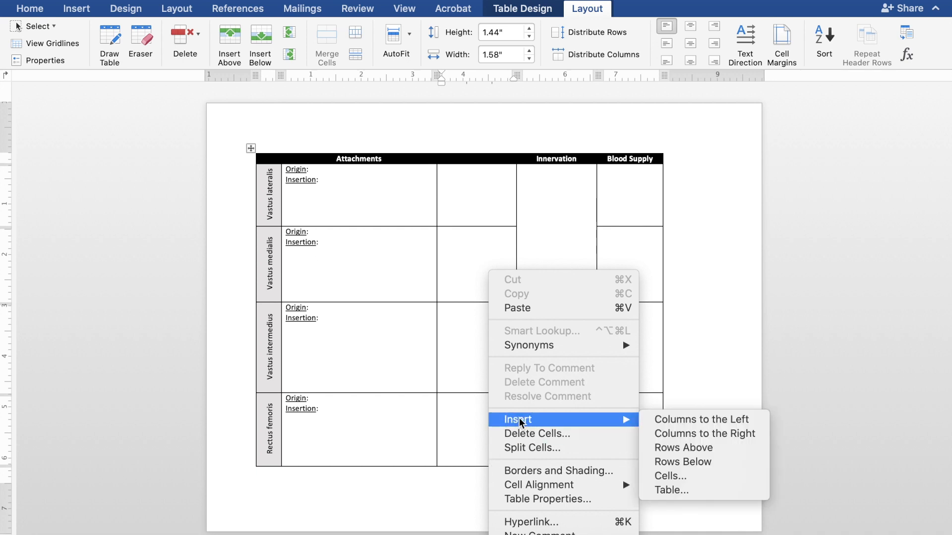
click(703, 461)
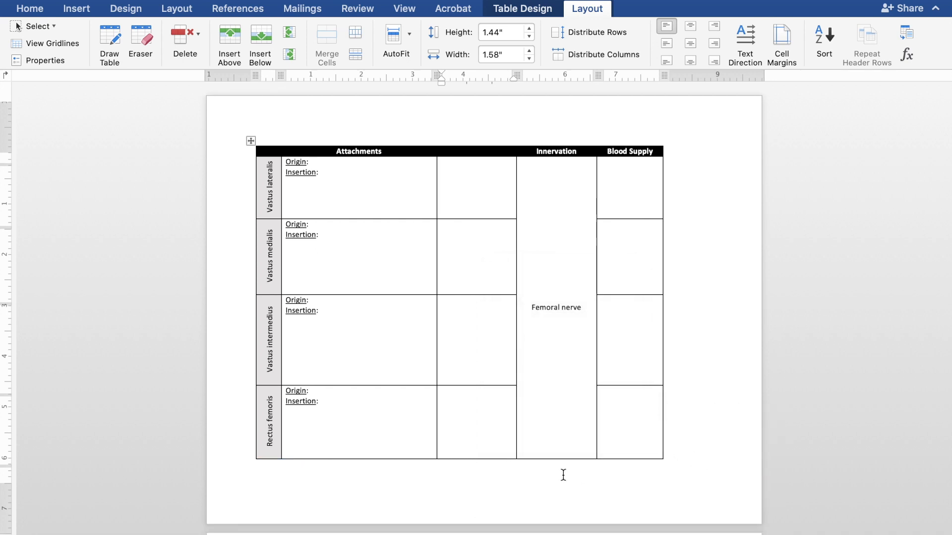
scroll(563, 471, down, 5)
scroll(563, 472, down, 4)
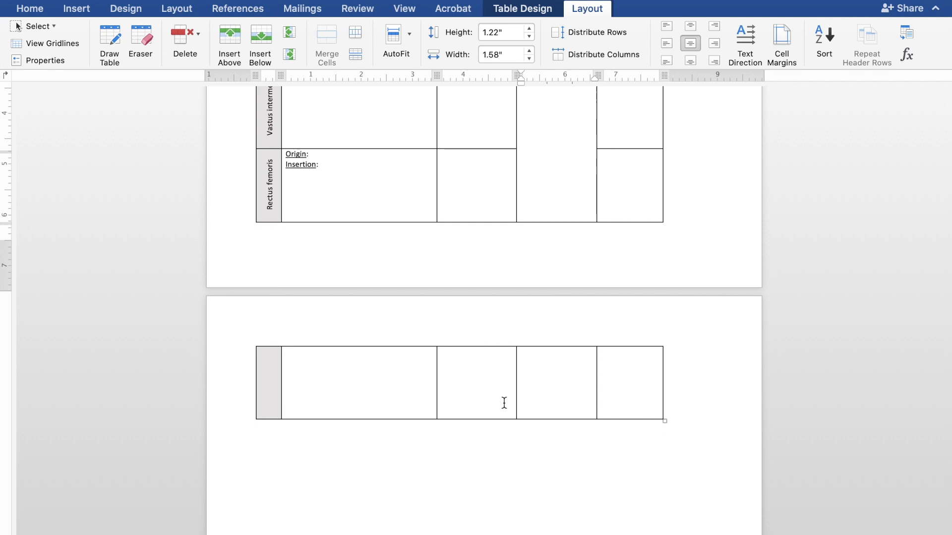
- Add more blank rows below the empty row on the second page
click(423, 390)
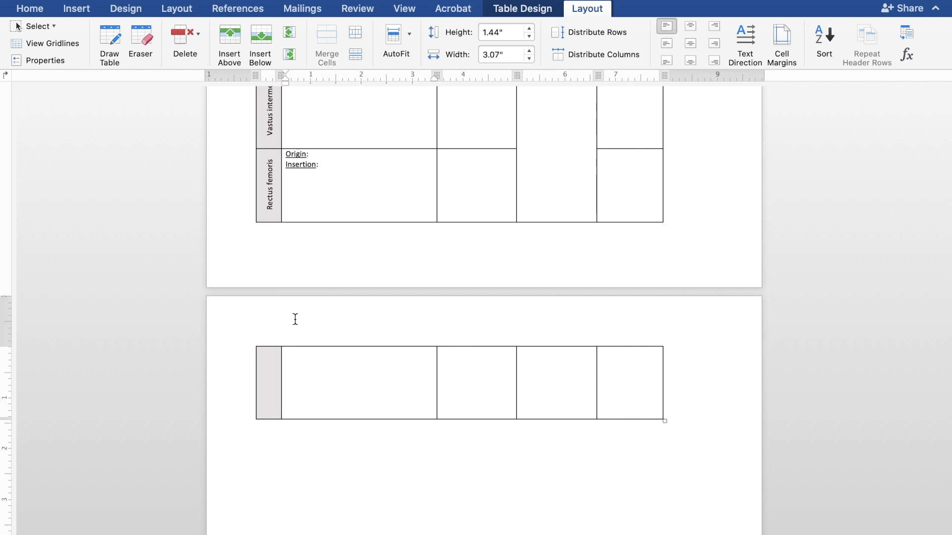
click(263, 37)
click(265, 38)
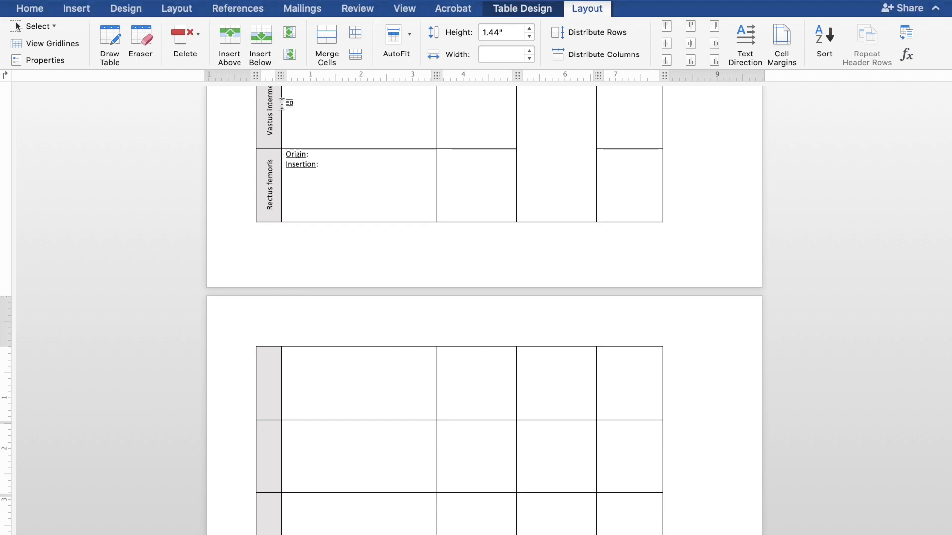
scroll(290, 142, down, 3)
scroll(319, 201, up, 10)
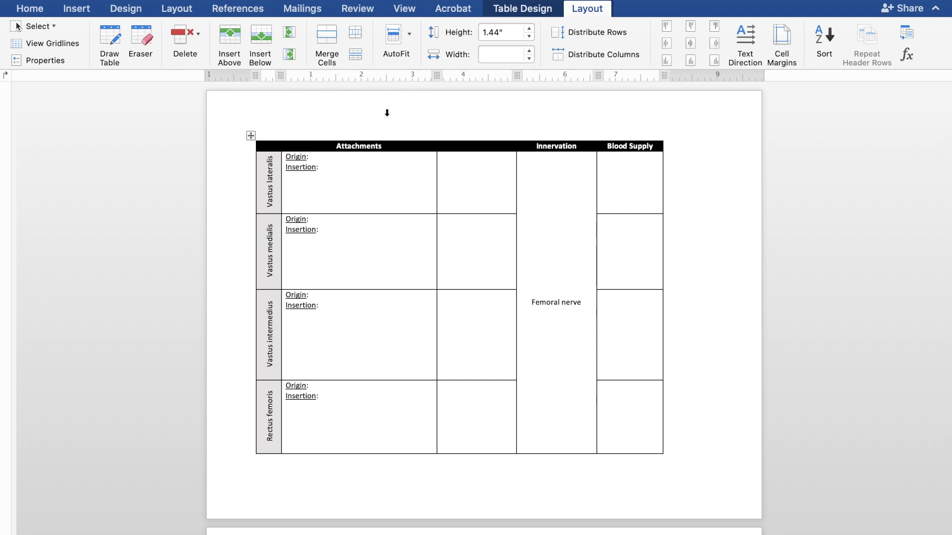
- Insert a page break at the Rectus femoris row so that the table continues from there on the second page
click(336, 284)
scroll(360, 200, down, 3)
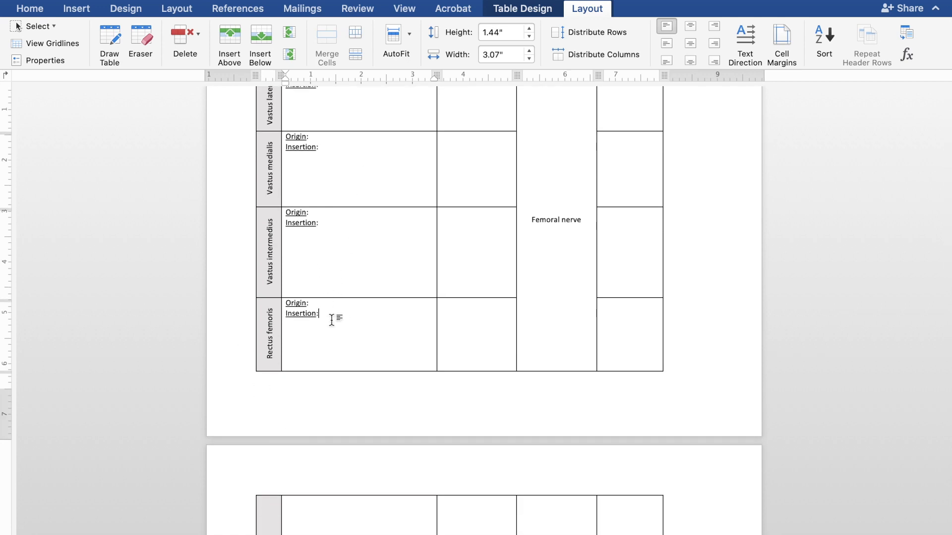
scroll(300, 431, down, 3)
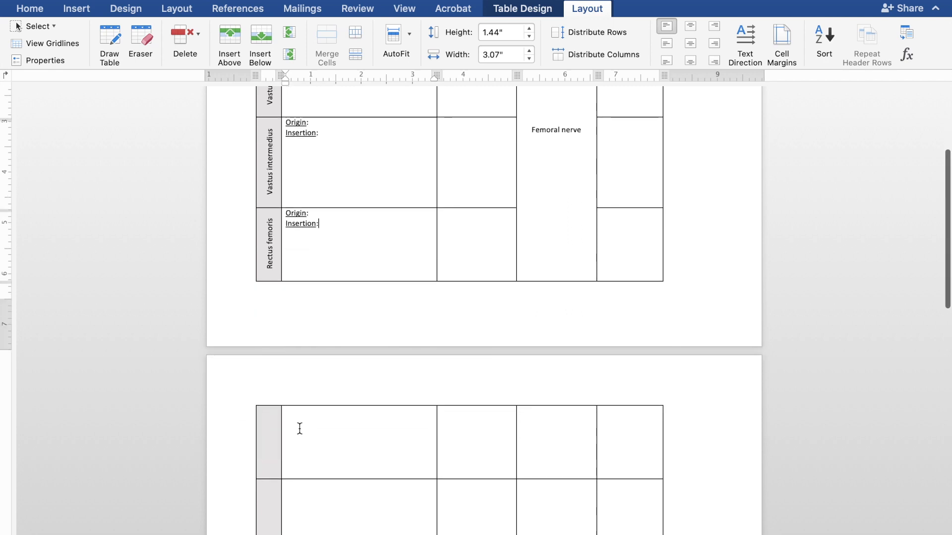
click(292, 264)
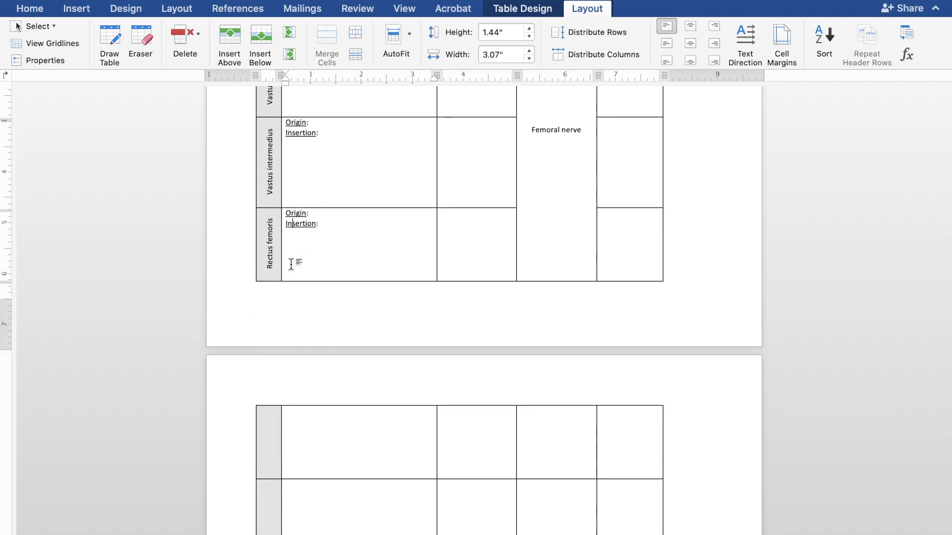
click(272, 217)
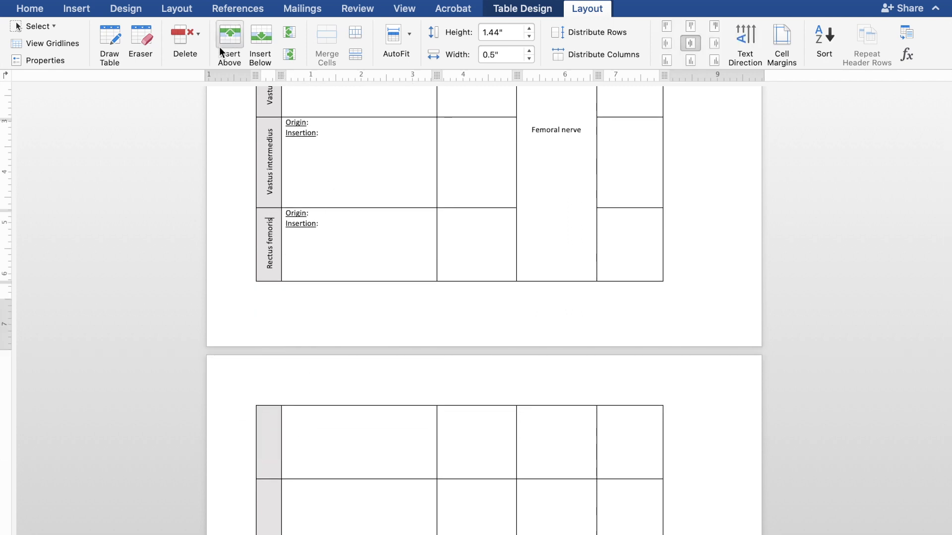
click(78, 11)
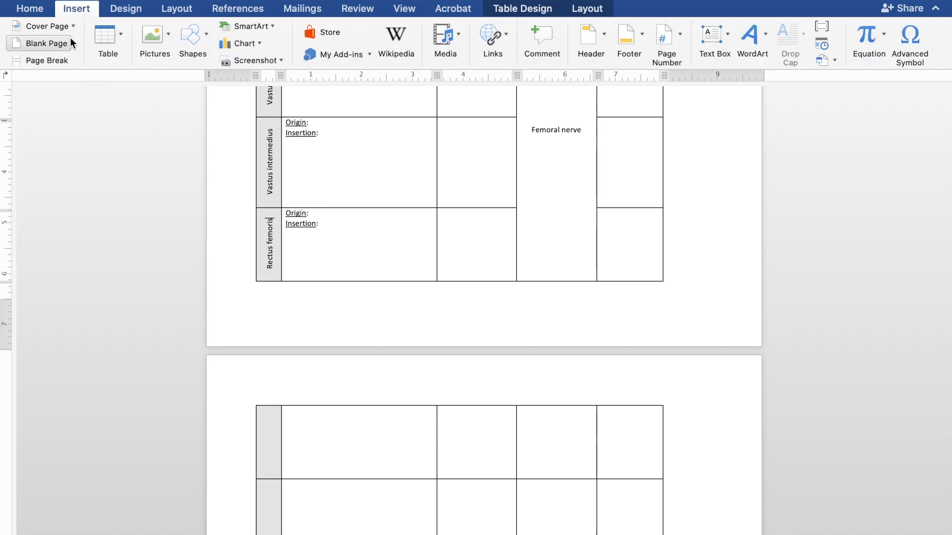
click(55, 62)
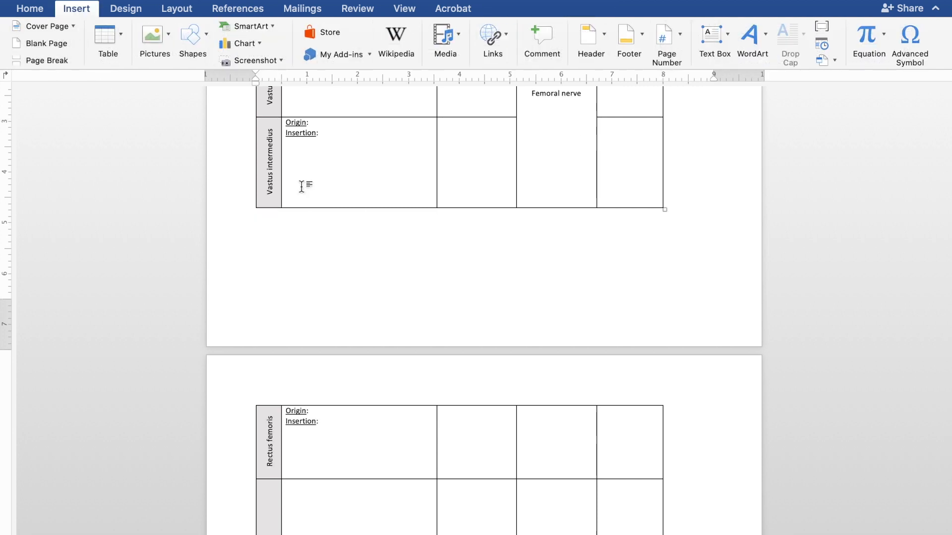
- Reduce the height of the Rectus femoris row on the second page
scroll(302, 187, down, 3)
drag(300, 333, 629, 430)
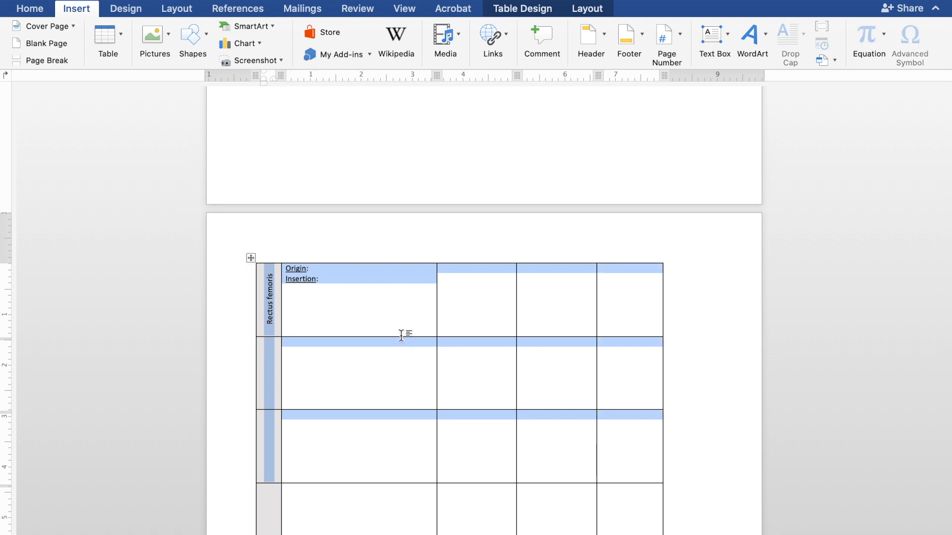
drag(401, 336, 400, 297)
click(391, 283)
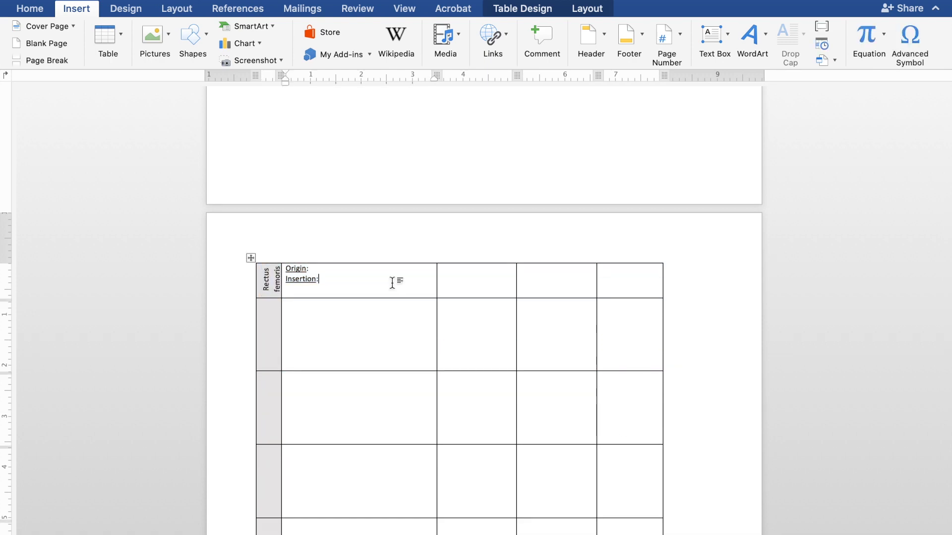
- Insert a blank row above the Rectus femoris row on the second page
right_click(392, 280)
mouse_move(520, 420)
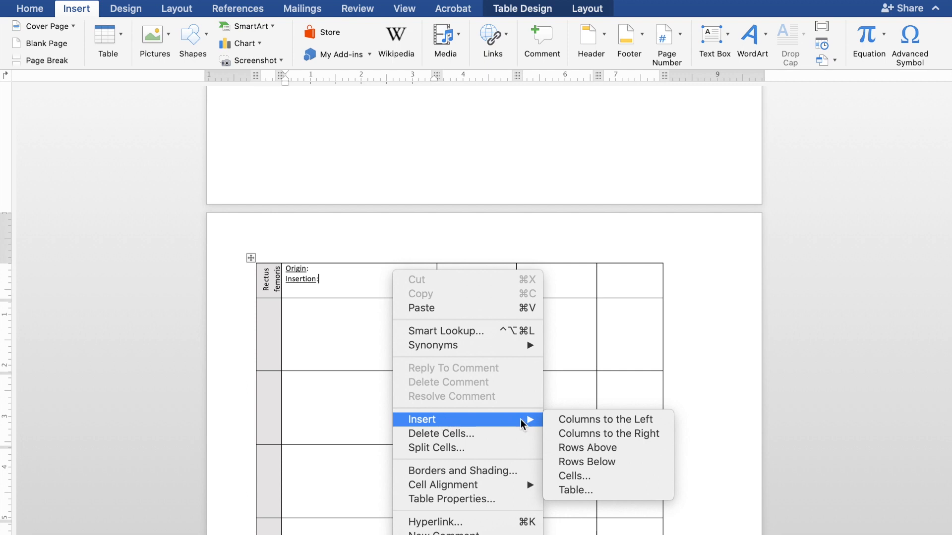
click(598, 447)
click(308, 280)
drag(273, 276, 672, 293)
click(623, 283)
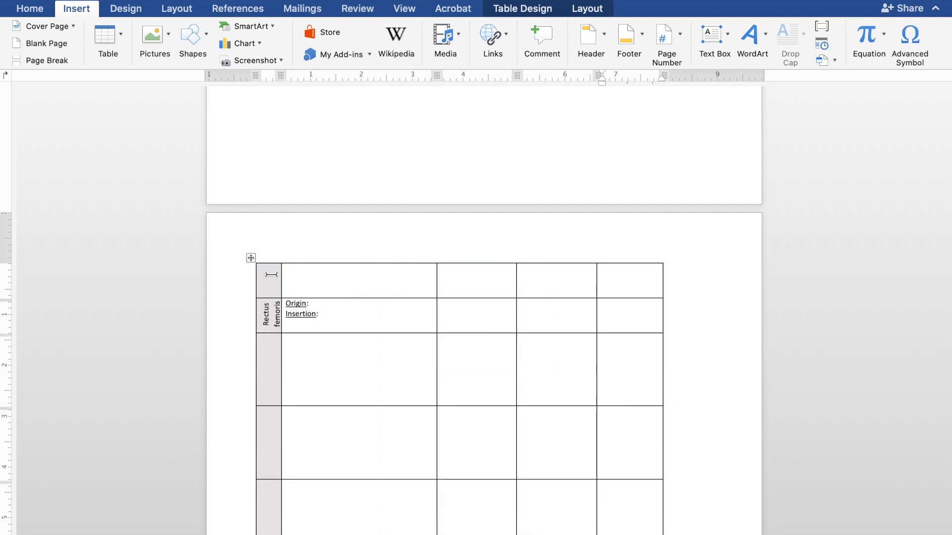
- Format the blank row above Rectus femoris with black shading and bold text, and reduce its height
drag(267, 276, 648, 277)
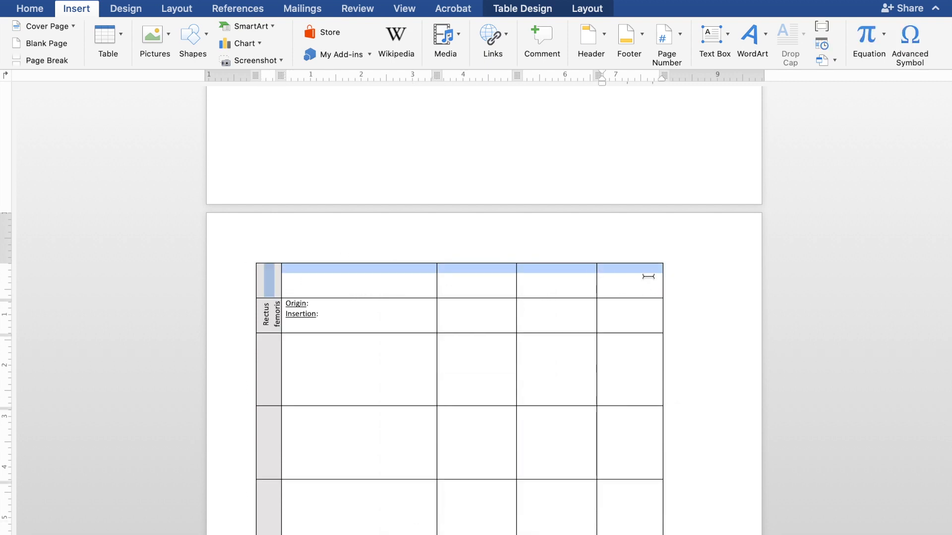
click(37, 11)
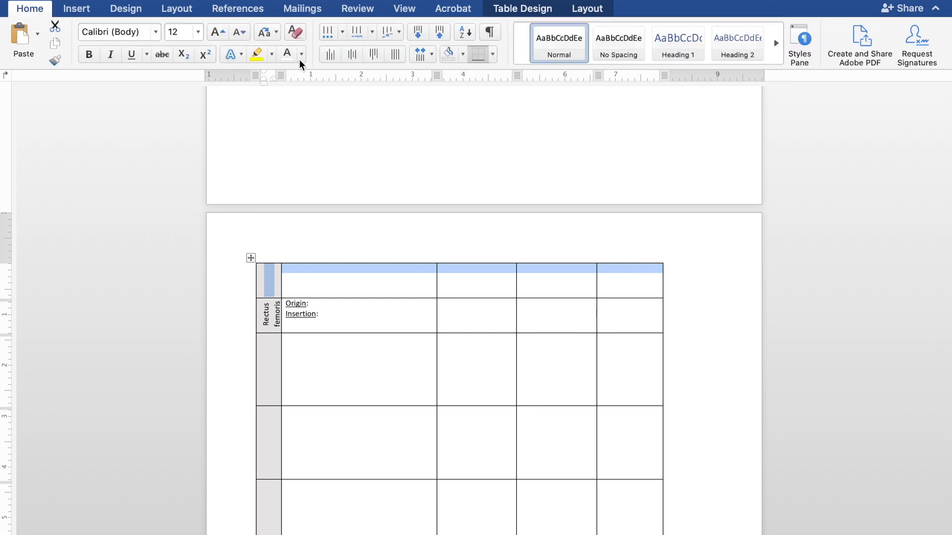
click(462, 54)
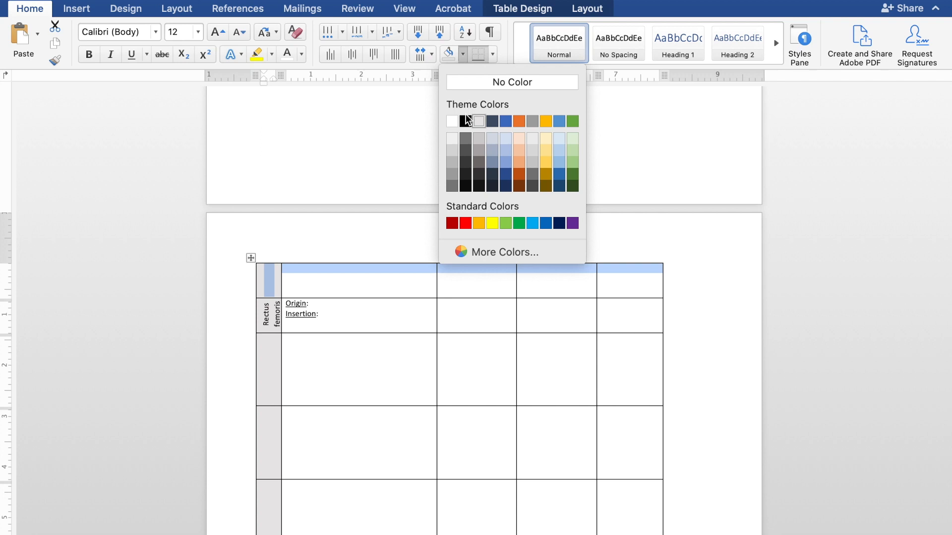
click(465, 121)
key(super+b)
drag(371, 298, 371, 282)
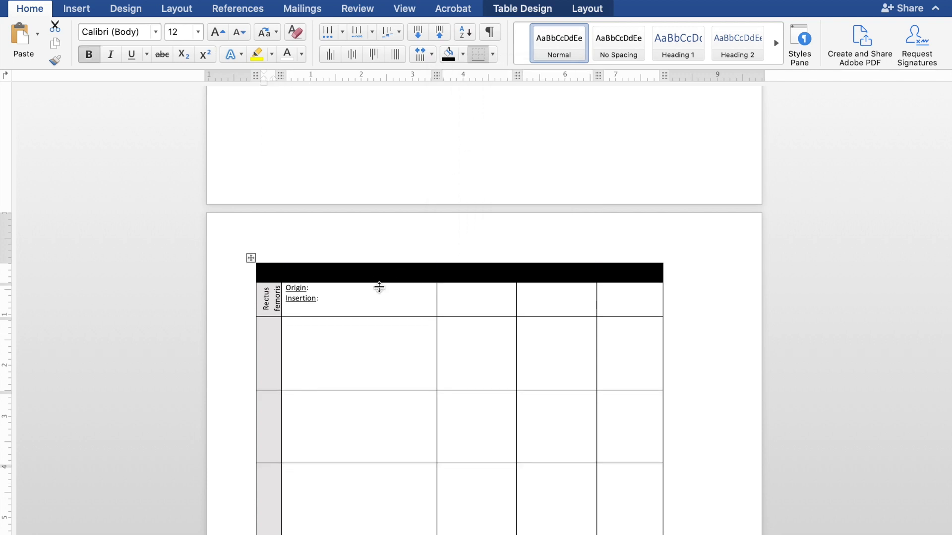
- Label the second-page header row Attachments, Innervation and Blood Supply to match the first page, and shrink the row to fit
scroll(412, 324, up, 7)
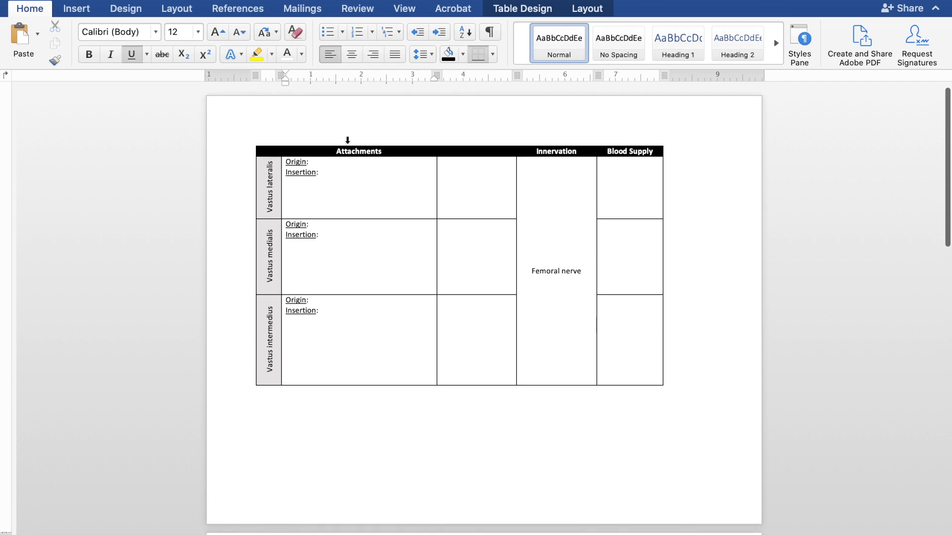
click(632, 154)
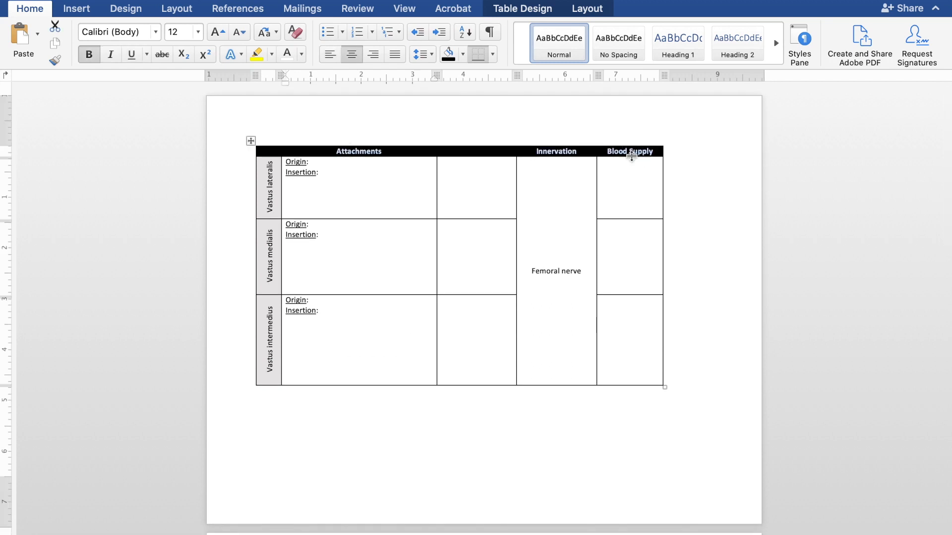
scroll(466, 269, down, 5)
scroll(466, 269, down, 3)
click(383, 233)
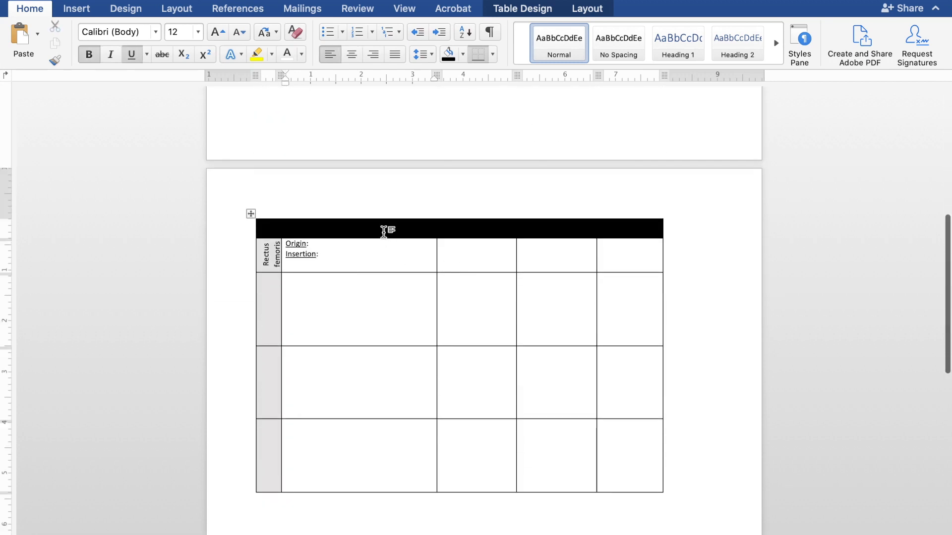
text(Attachments	Innervation	Blood Supply)
drag(370, 239, 368, 230)
click(401, 321)
scroll(401, 322, up, 5)
scroll(401, 322, up, 3)
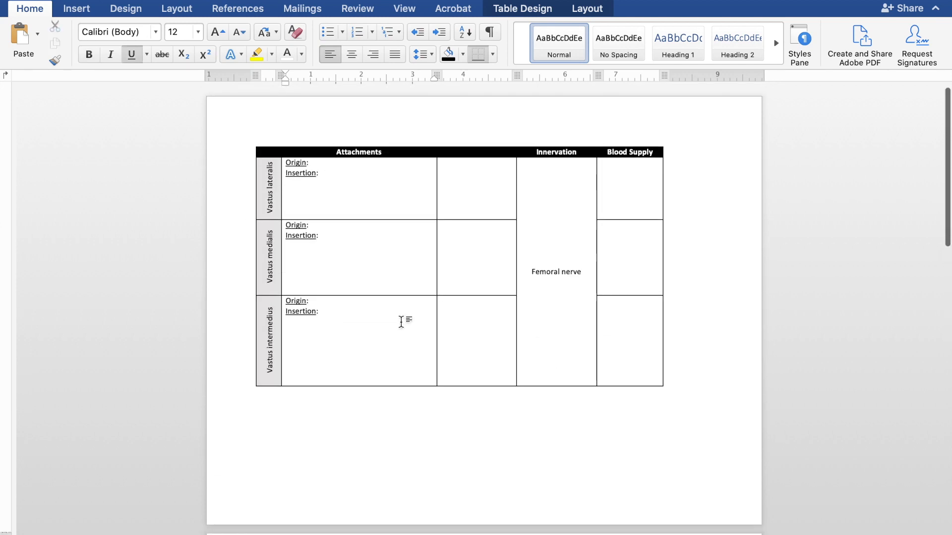
scroll(401, 307, down, 2)
scroll(419, 113, down, 7)
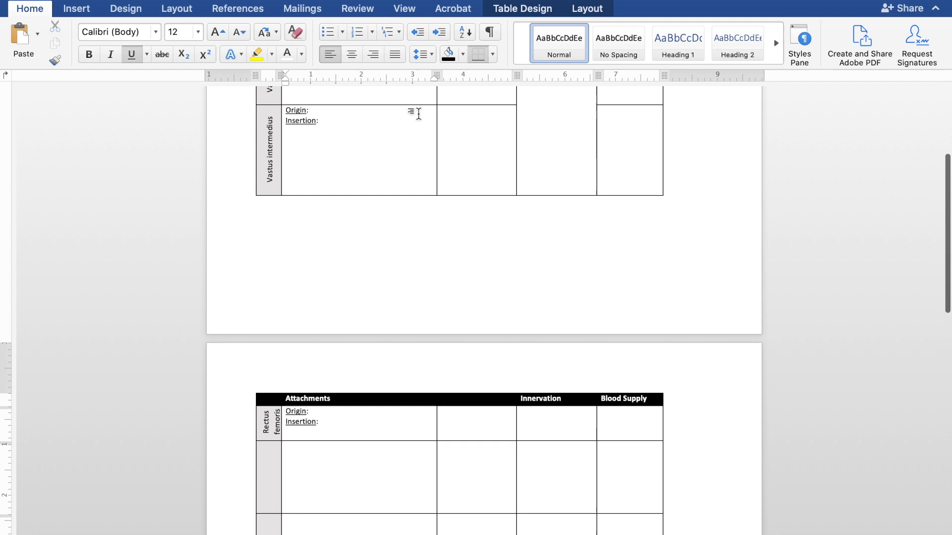
scroll(418, 113, up, 9)
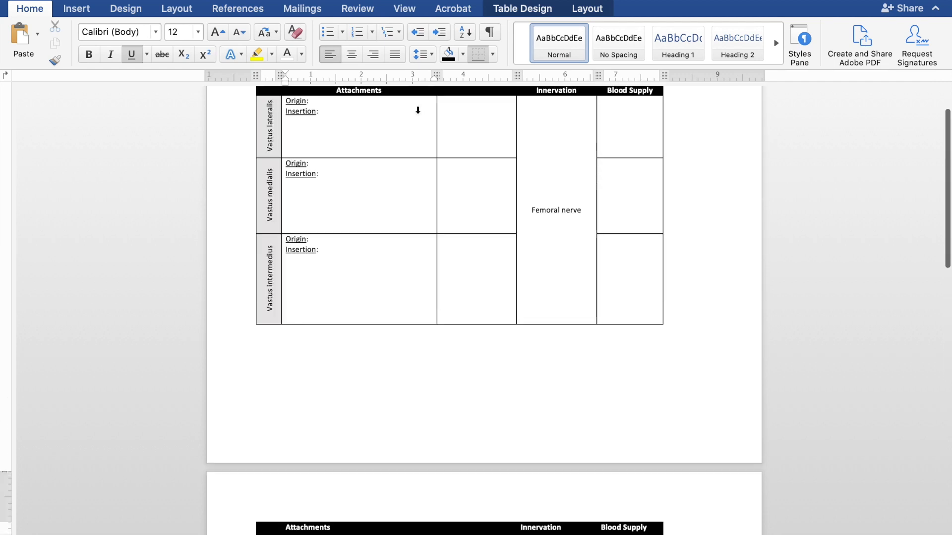
click(490, 261)
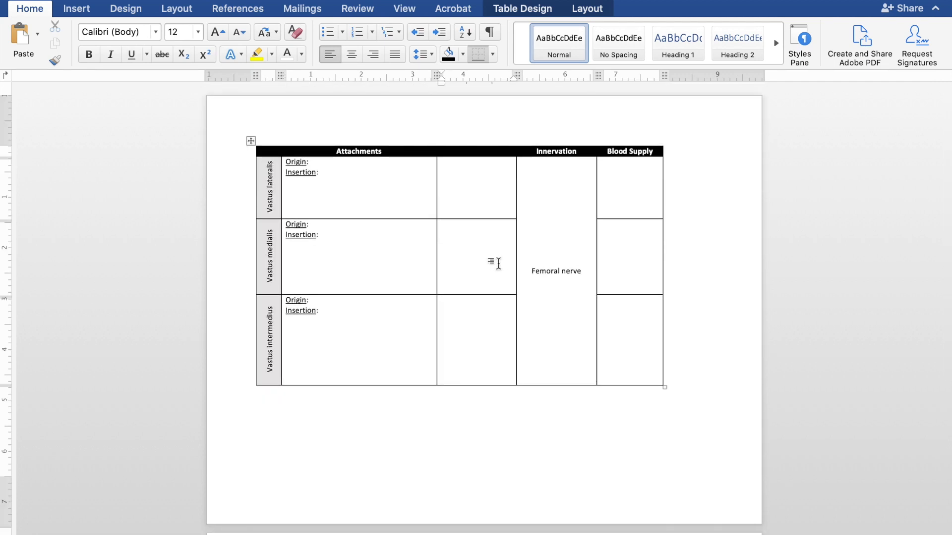